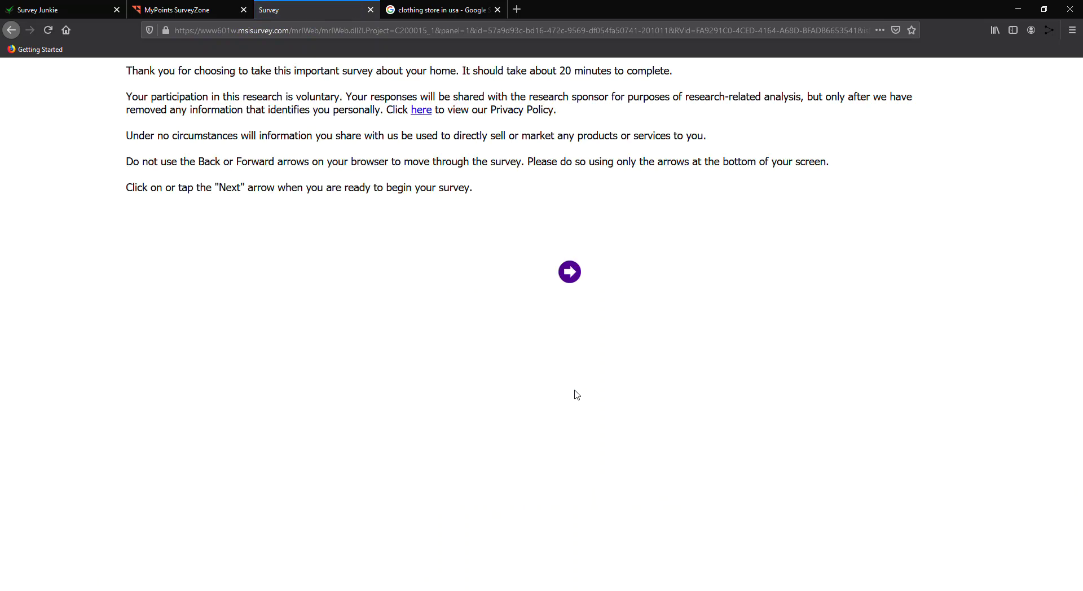
Step: Begin the home survey and answer the age question with 43 years
click(570, 273)
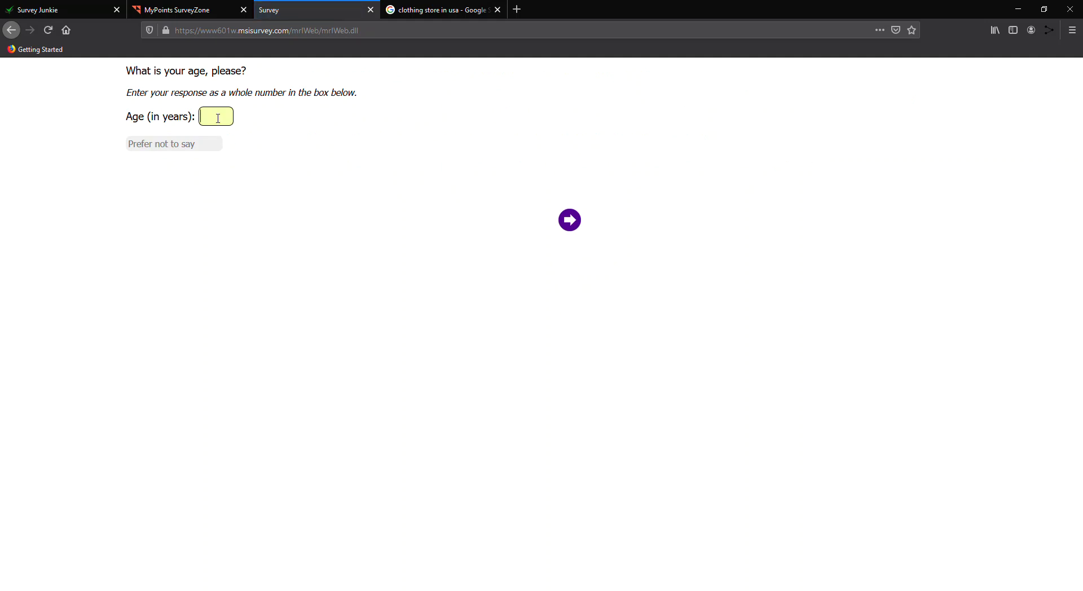
click(218, 118)
text(43)
click(576, 226)
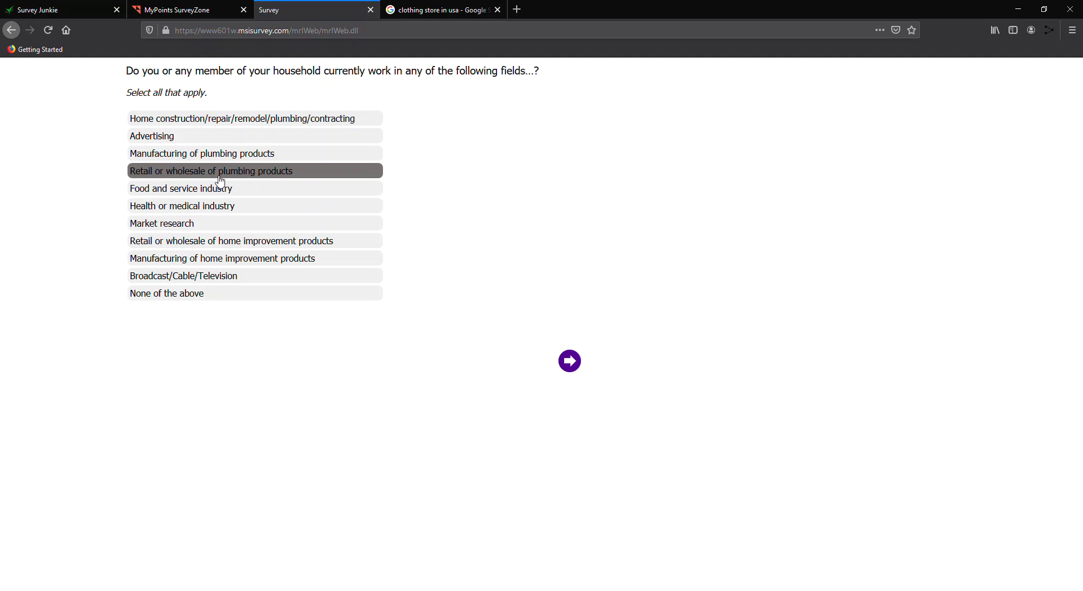
Step: Answer "None of the above" for household work fields and choose Male as the gender
click(204, 299)
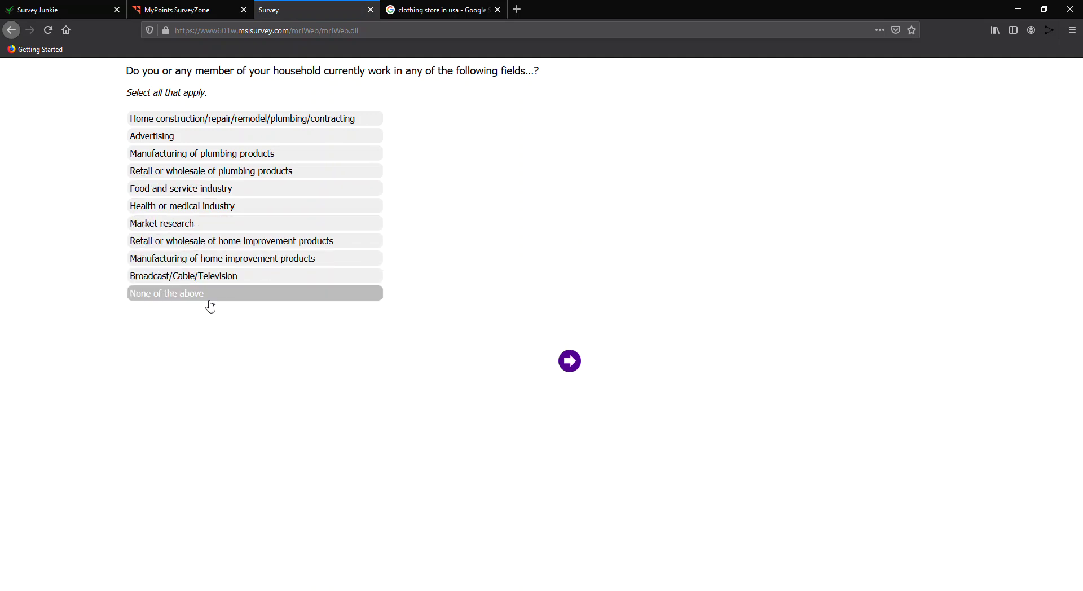
click(571, 363)
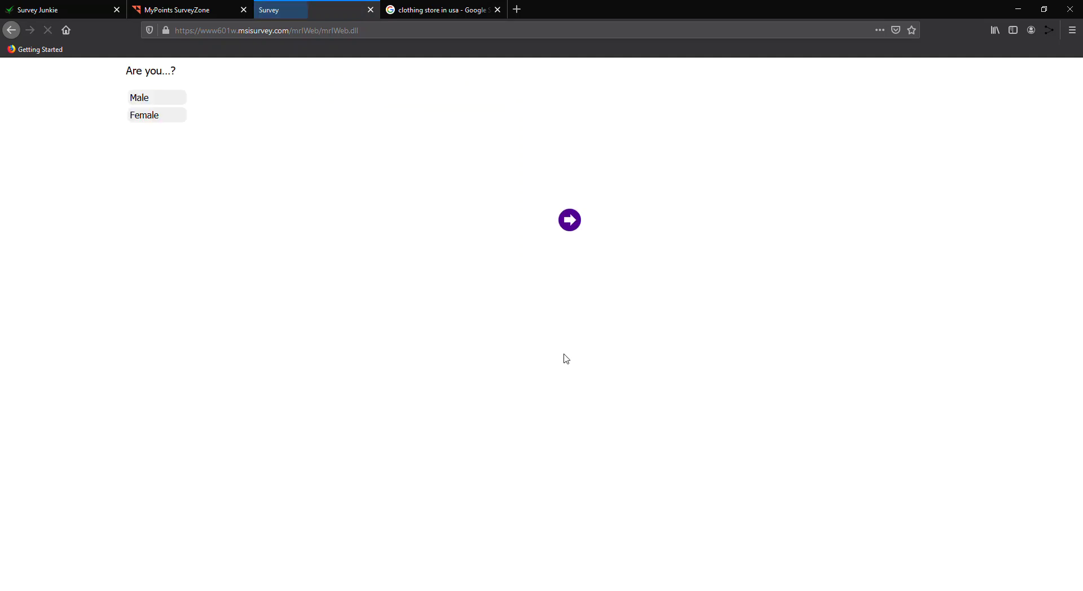
click(131, 97)
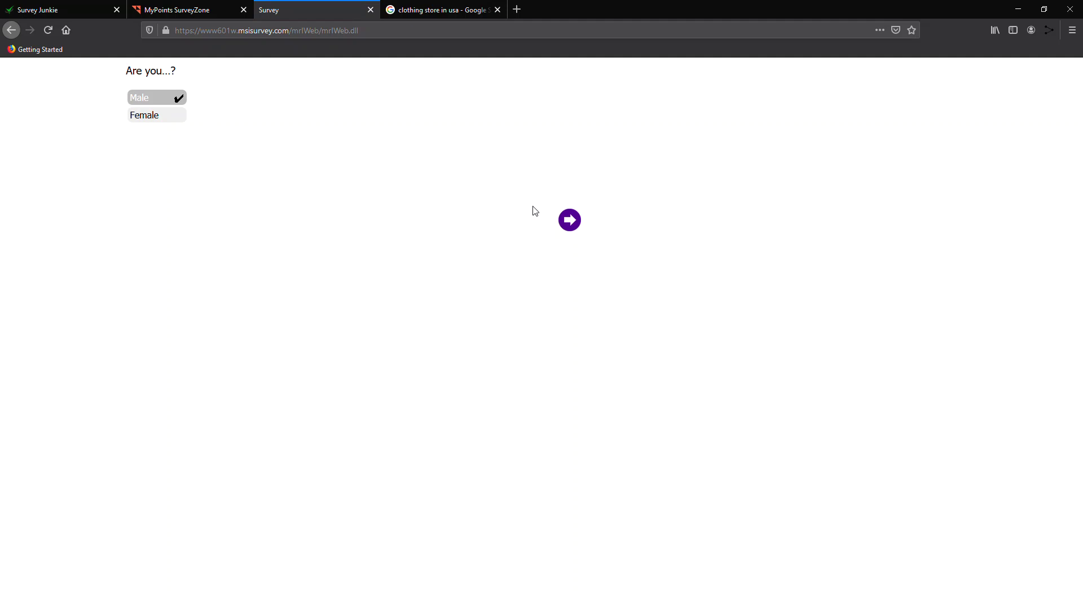
click(570, 223)
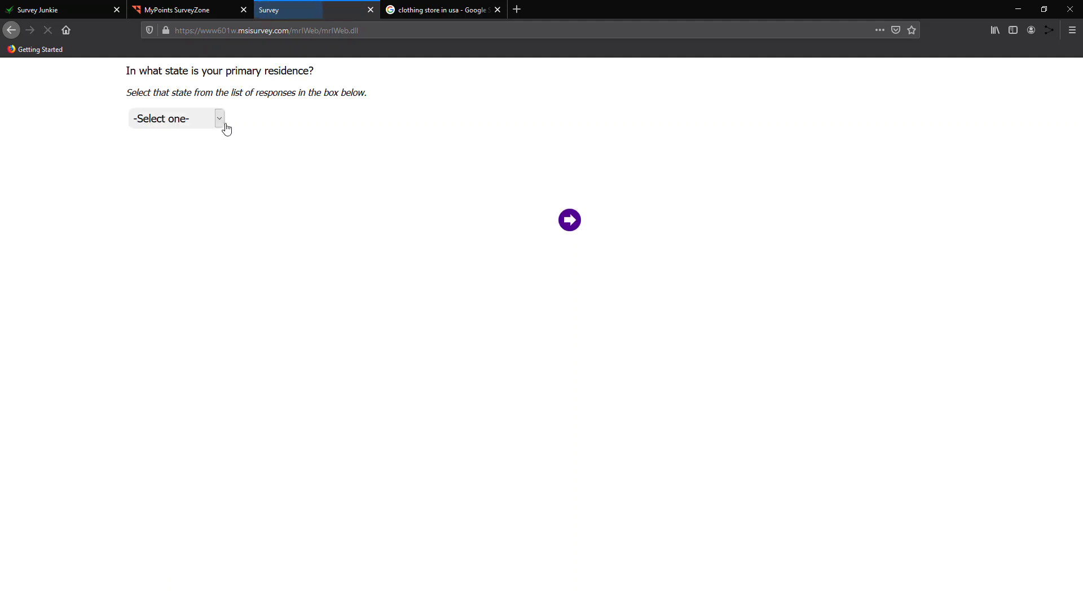
Step: Set the state of primary residence to Illinois, and enter and submit the residence's ZIP code
click(219, 118)
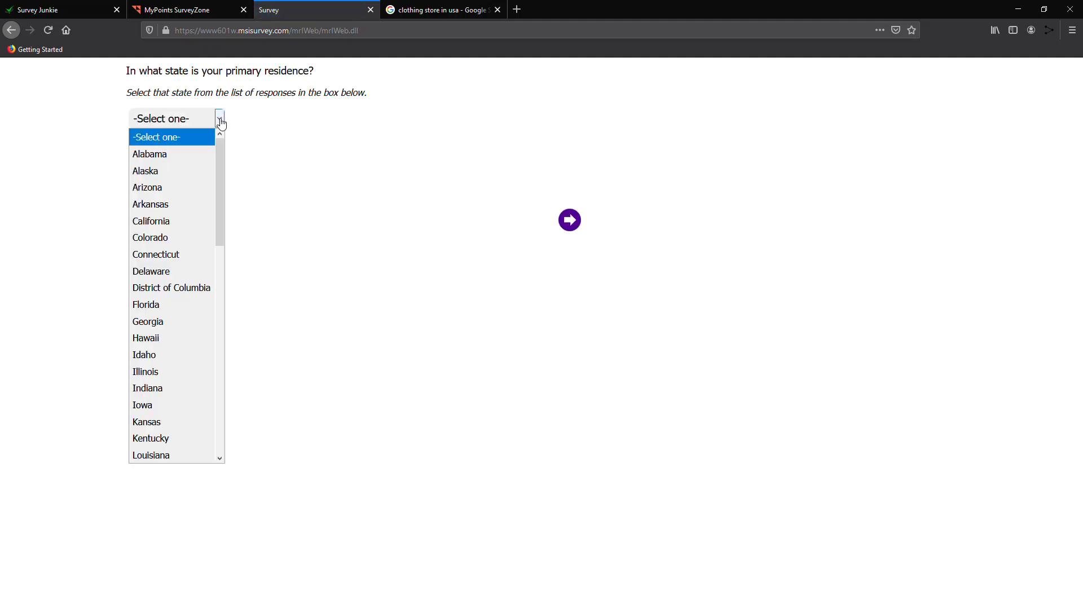
click(175, 372)
click(574, 229)
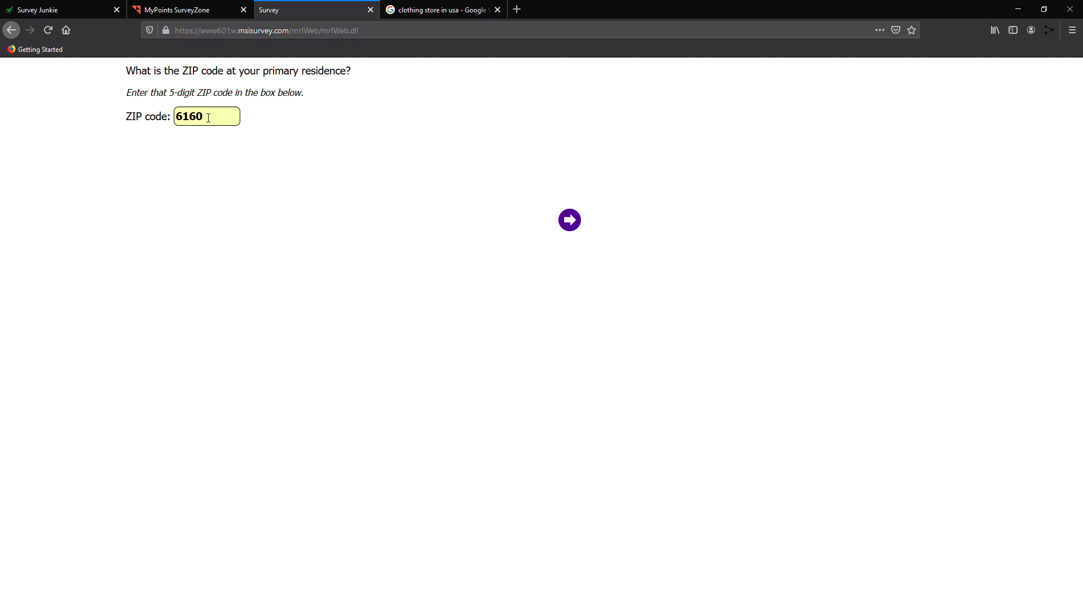
click(569, 220)
click(198, 113)
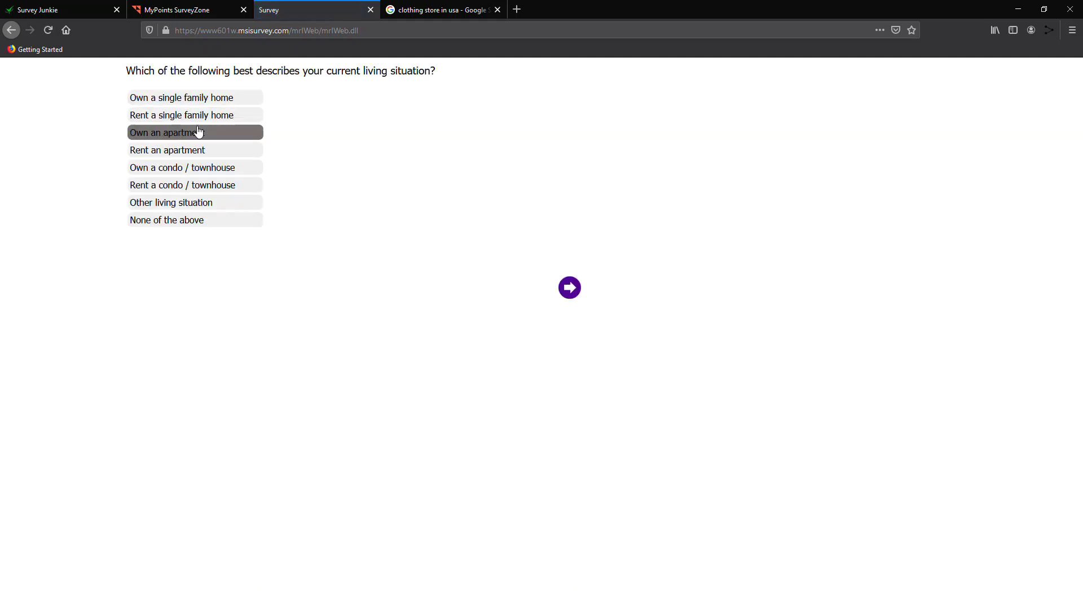
Step: Answer the living situation question with "Own a condo / townhouse" and continue
click(201, 151)
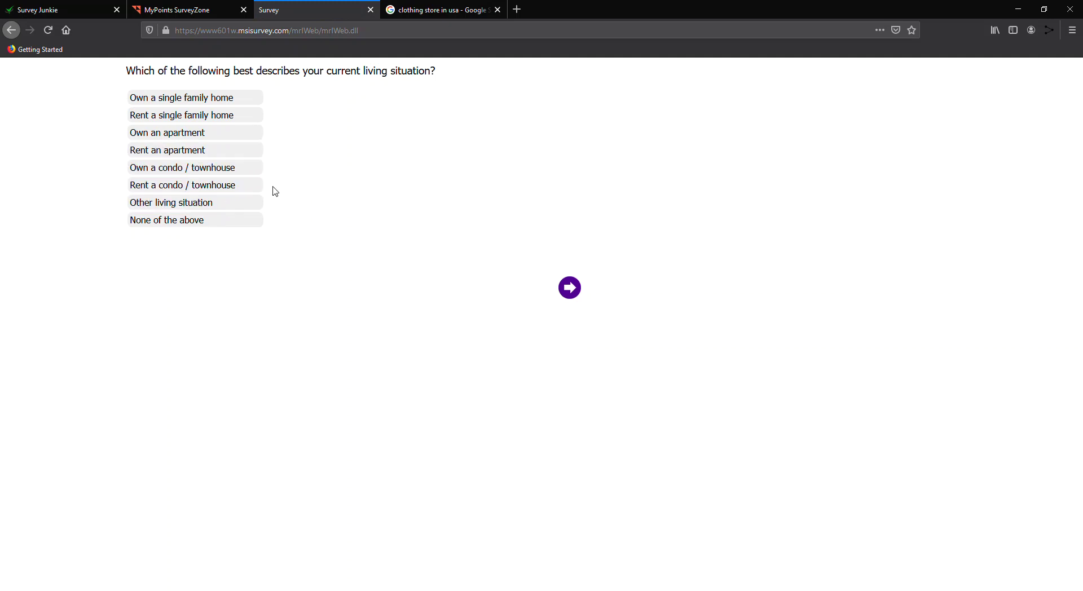
click(251, 171)
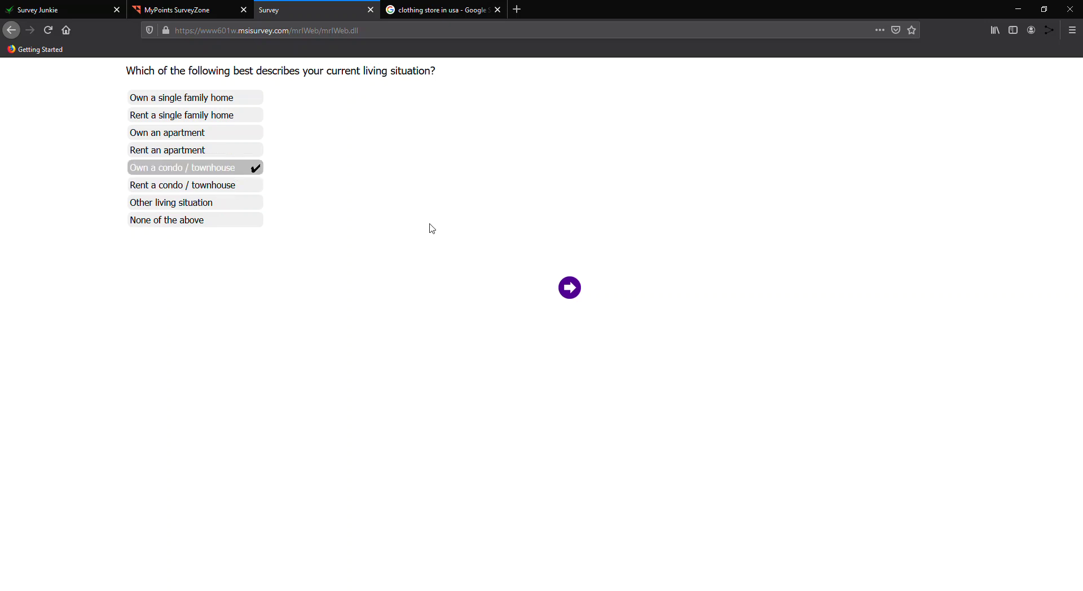
click(576, 293)
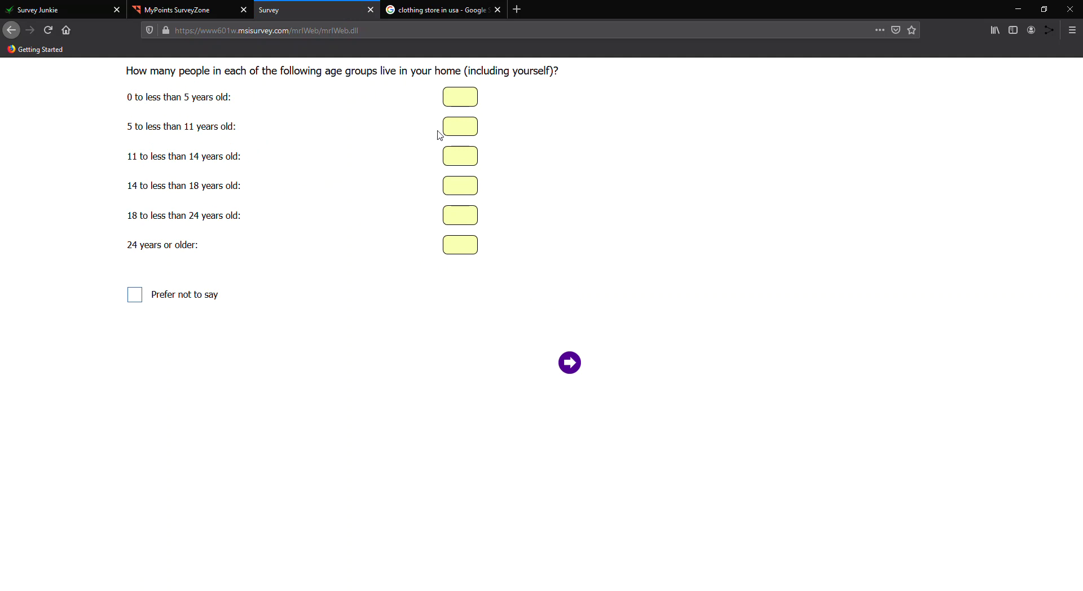
Step: Fill in the household age groups, with 1 person each for 5–11 and 11–14 and 0 for under 5, 14–18 and 18–24, and submit
click(458, 102)
text(0)
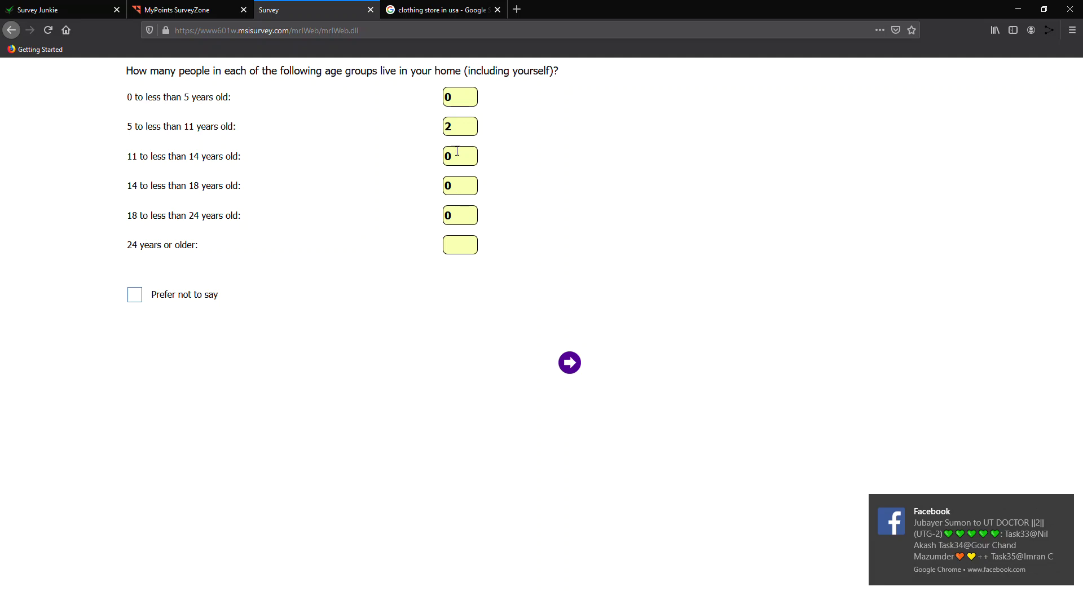
drag(456, 129, 447, 126)
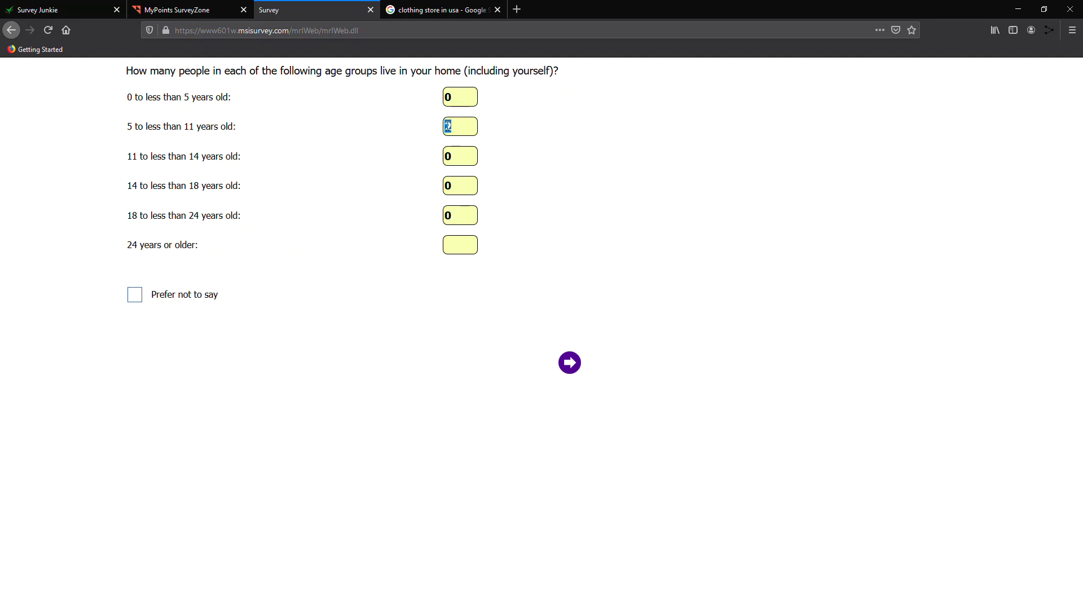
text(1)
double_click(455, 160)
text(1)
click(577, 369)
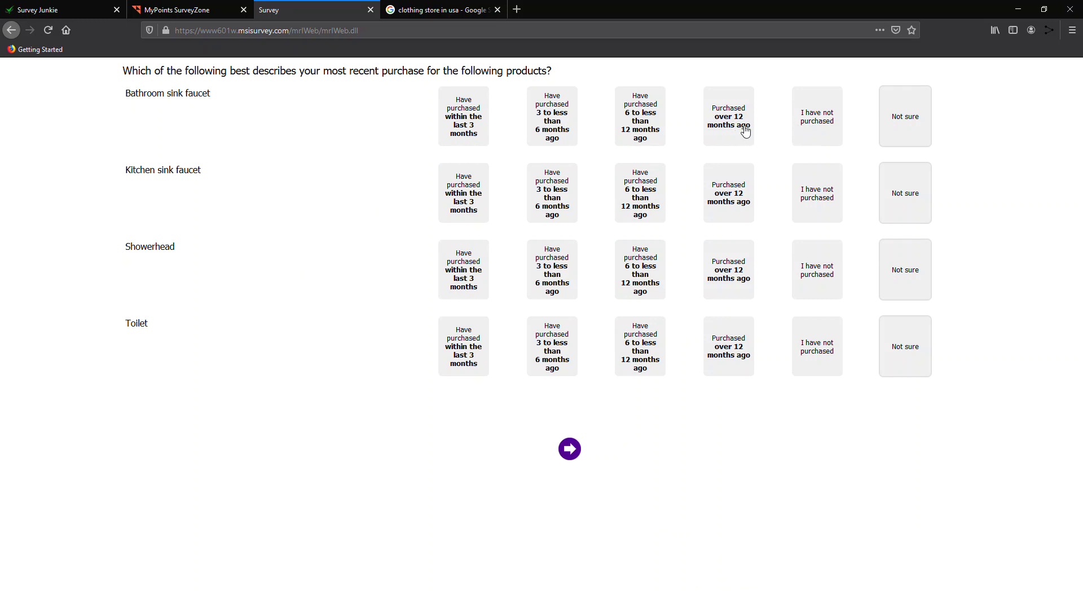
Step: Mark the bathroom faucet, kitchen faucet, showerhead and toilet as purchased within the last 3 months, and continue
click(469, 121)
click(469, 194)
click(457, 275)
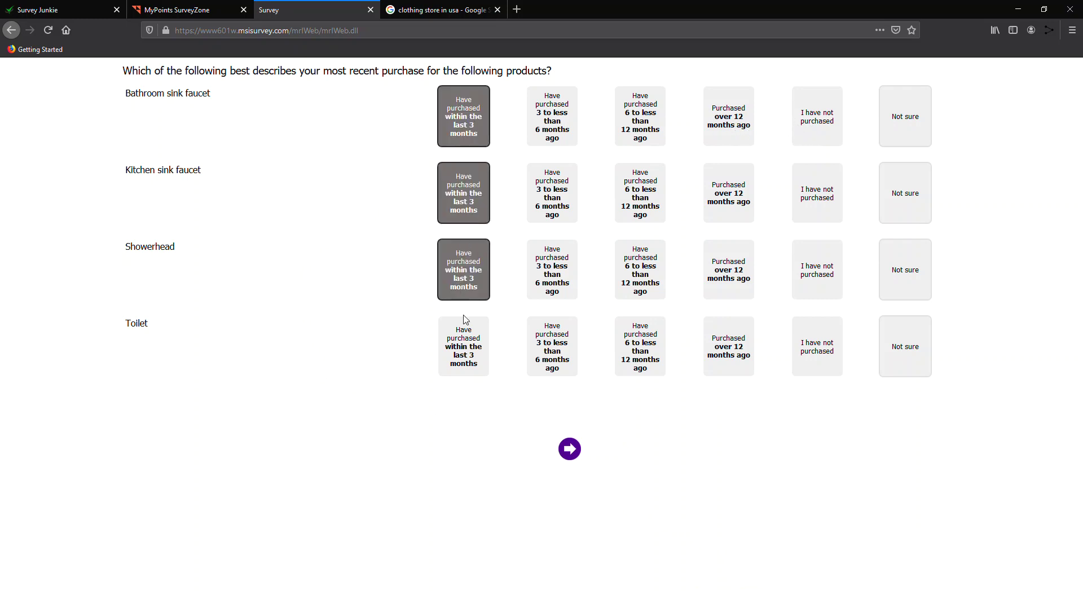
click(464, 344)
click(569, 449)
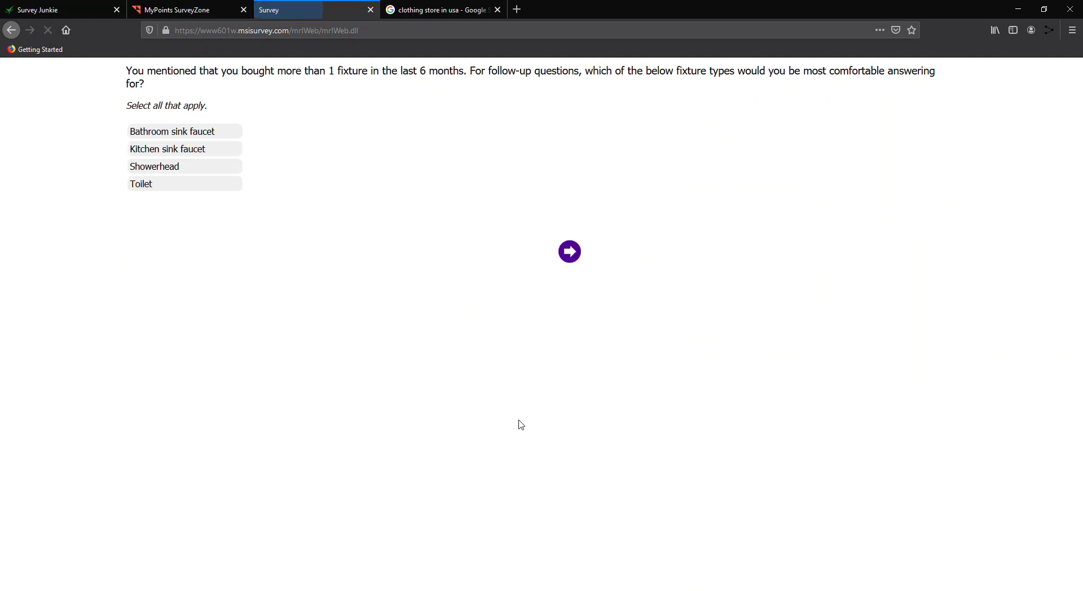
Step: Choose bathroom sink faucet, kitchen sink faucet and showerhead for follow-up questions, and include Toilet in the purchases planned for the next 12 months
click(191, 132)
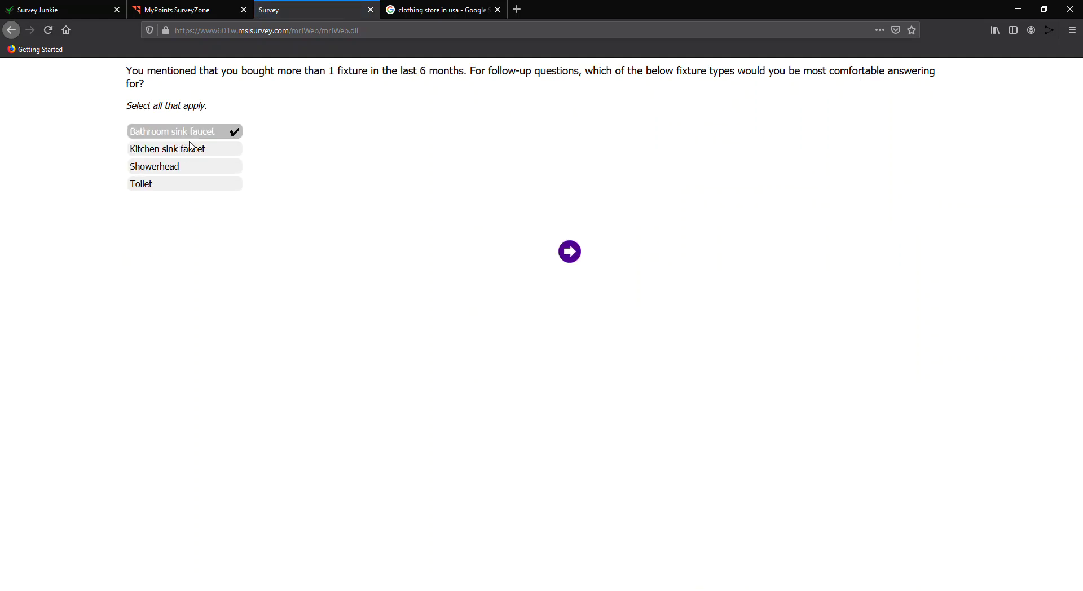
click(192, 152)
click(193, 167)
click(221, 185)
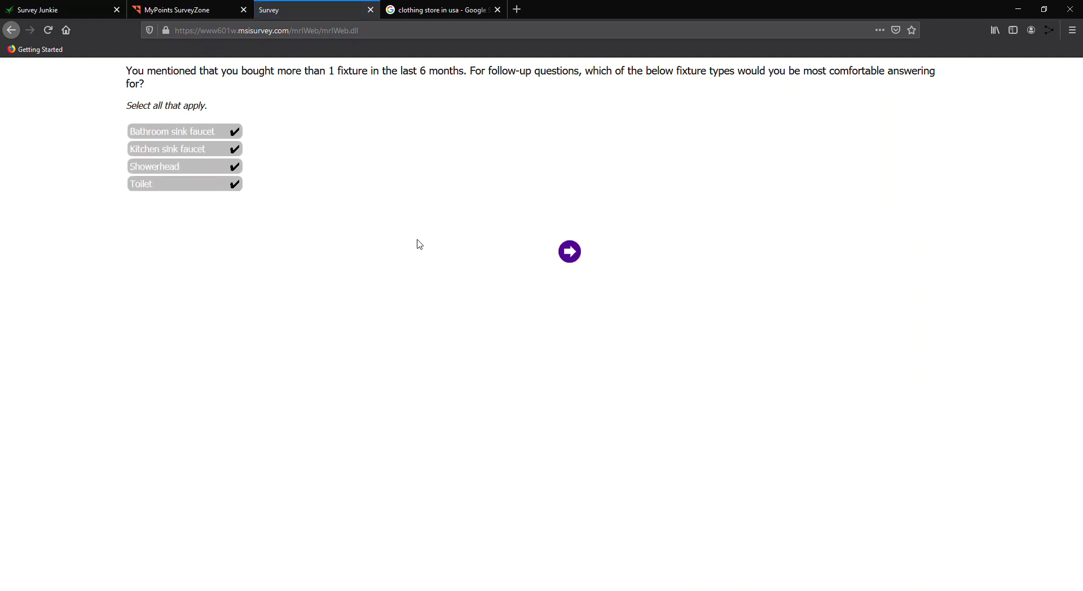
click(207, 188)
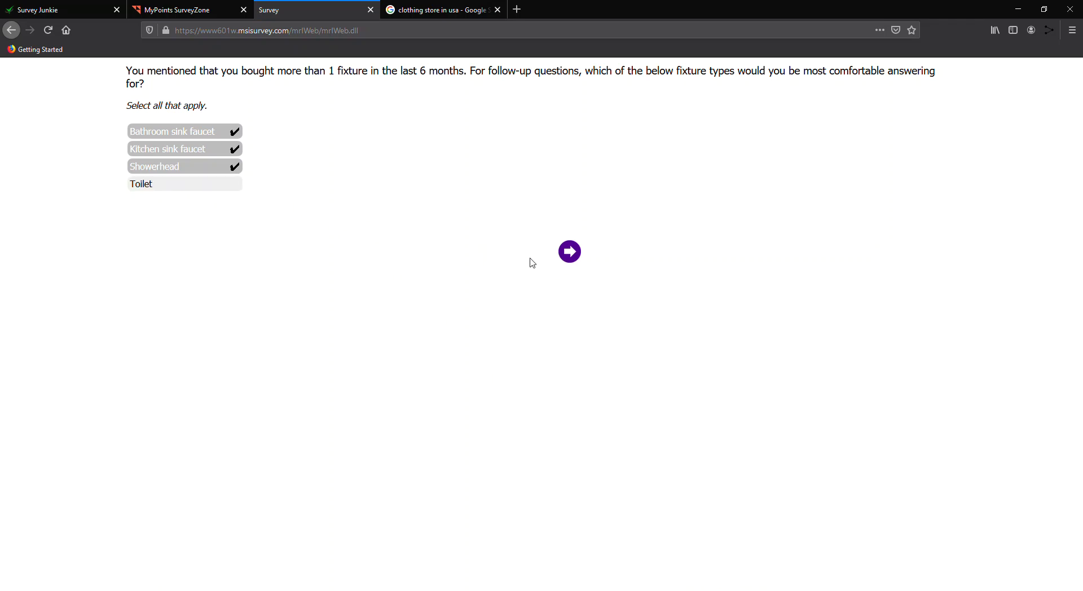
click(571, 258)
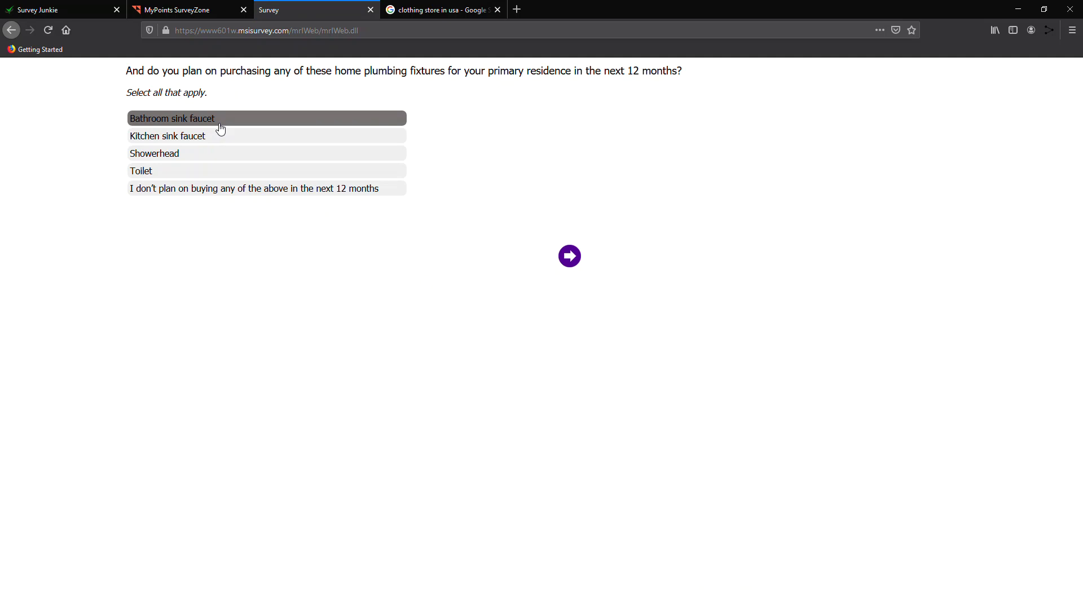
click(218, 171)
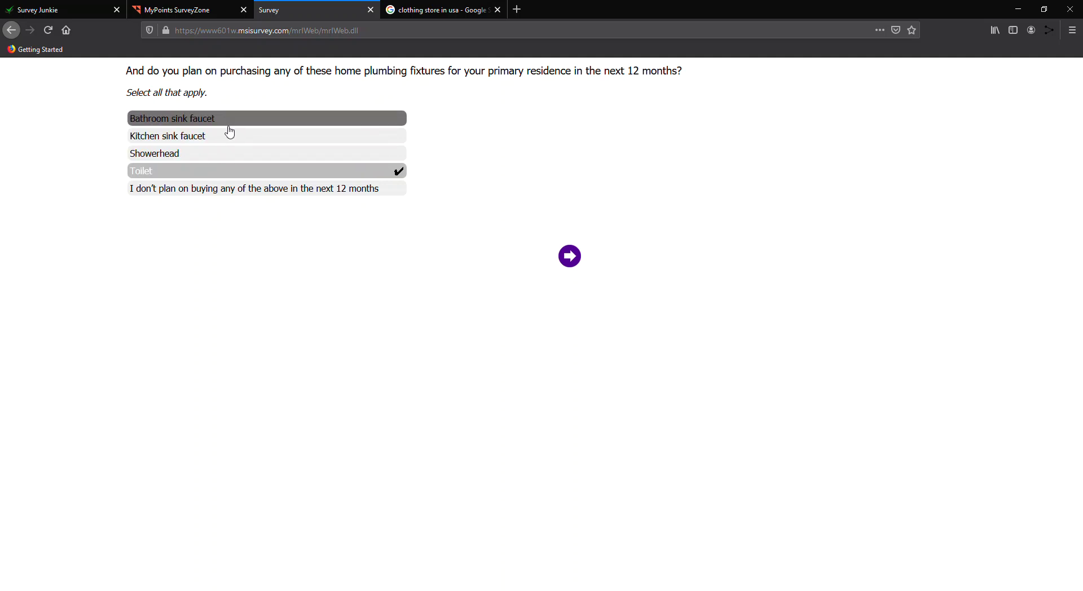
click(570, 257)
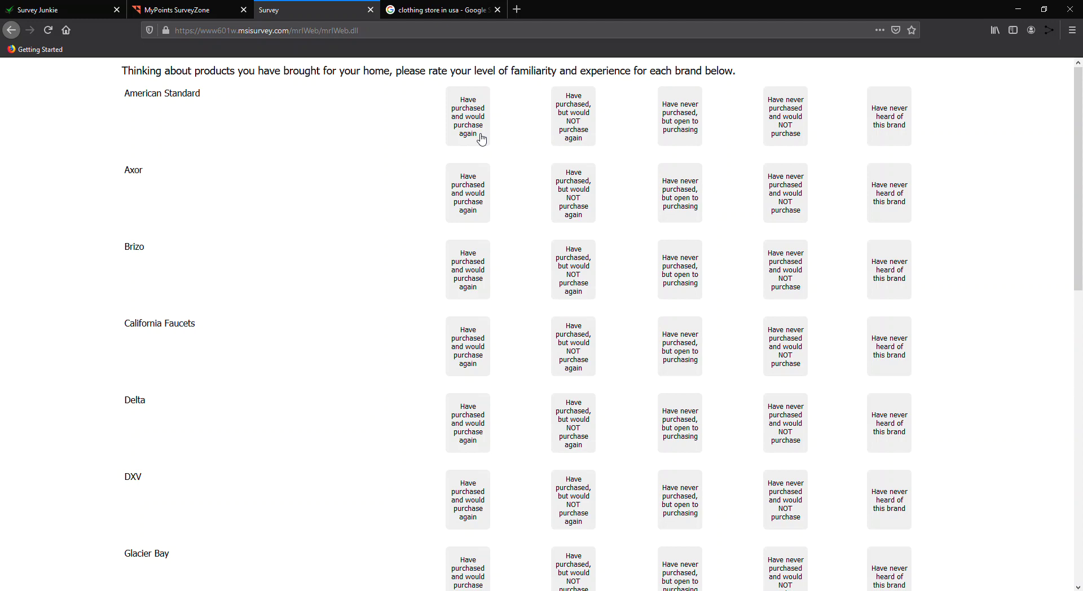
Step: Rate every brand from American Standard through Moen as "Have purchased and would purchase again" and continue
click(482, 140)
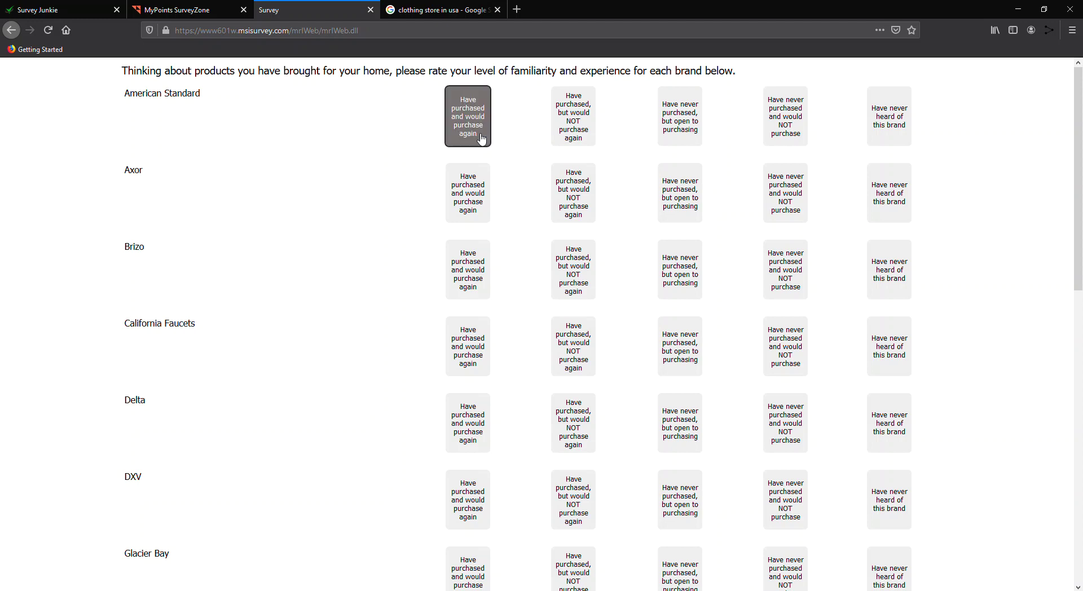
click(482, 140)
click(482, 139)
click(480, 188)
click(476, 268)
click(460, 347)
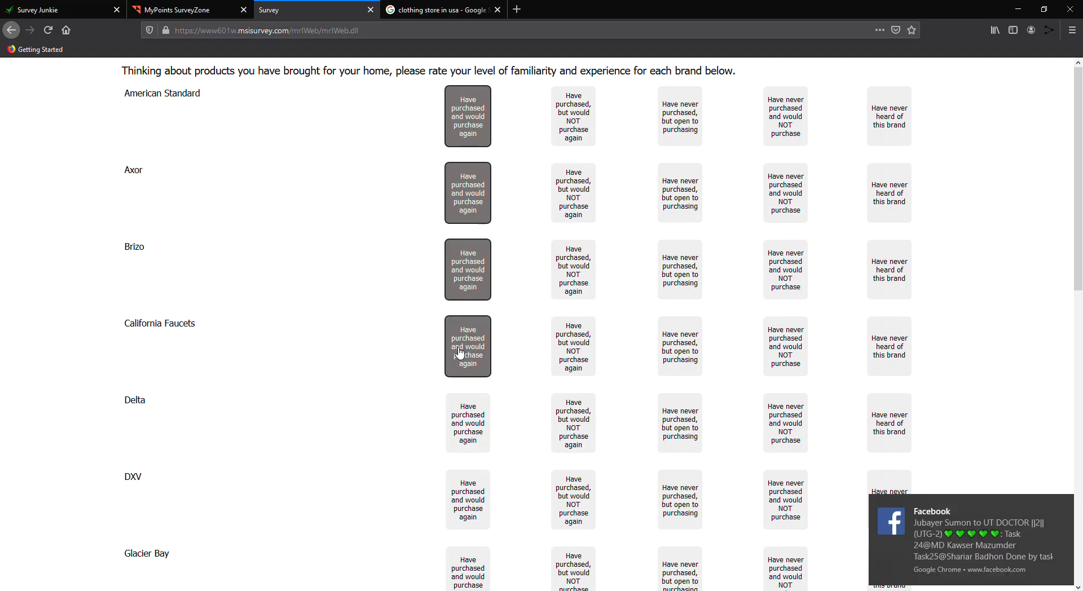
scroll(461, 339, down, 3)
click(462, 253)
click(466, 344)
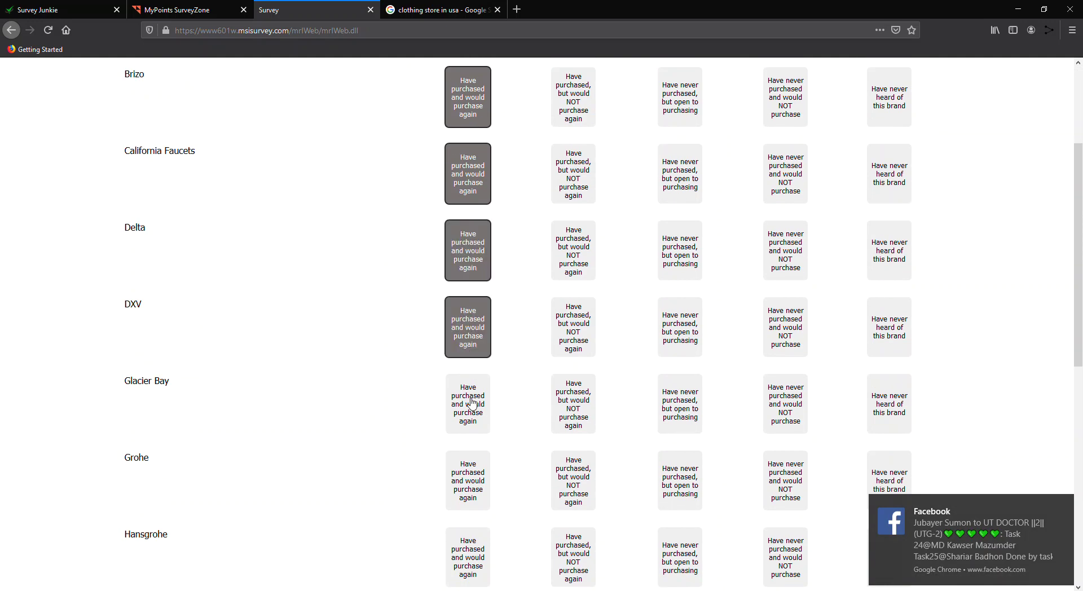
click(471, 401)
click(470, 472)
scroll(466, 363, down, 5)
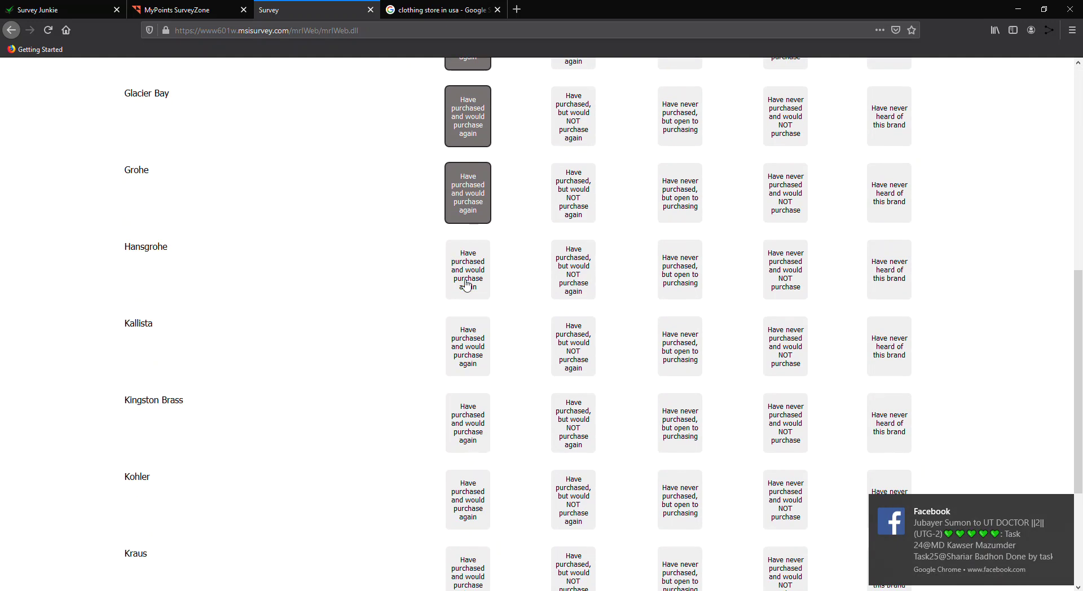
click(466, 285)
click(465, 353)
click(477, 422)
click(475, 493)
scroll(475, 492, down, 3)
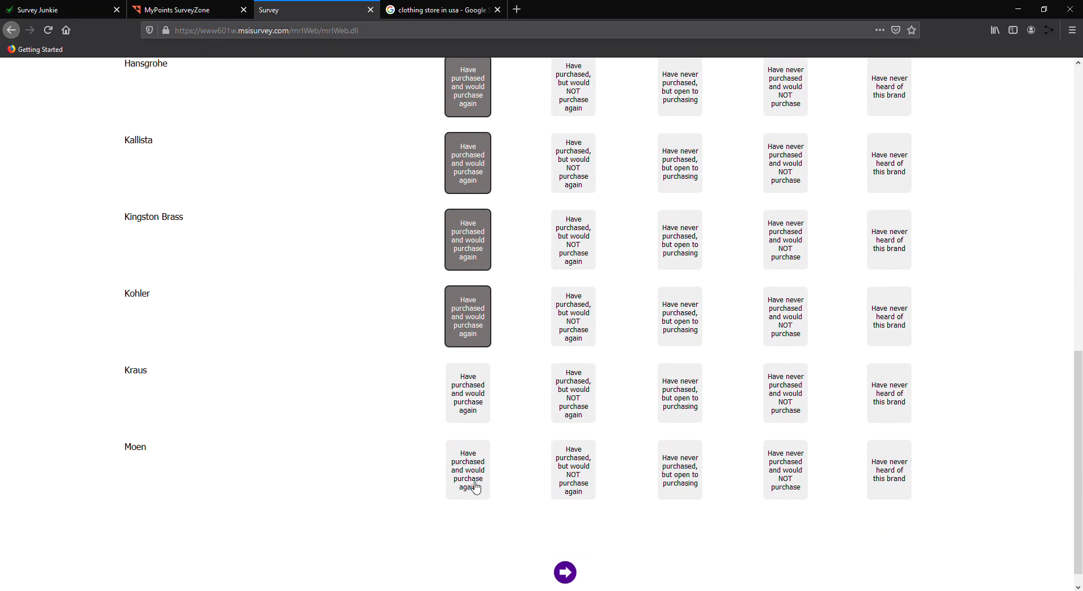
click(472, 392)
click(475, 445)
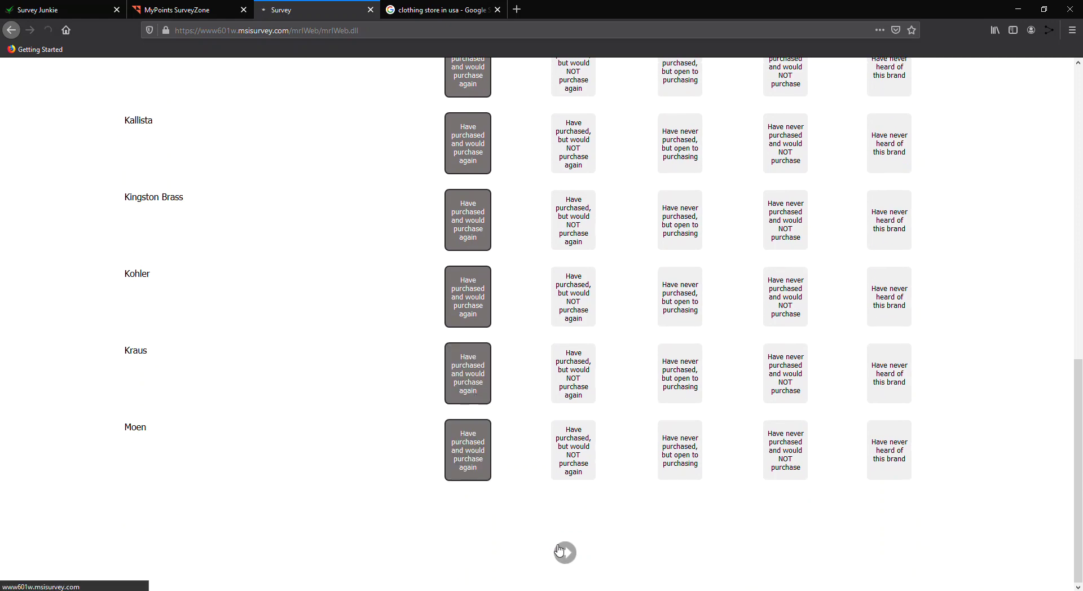
click(560, 551)
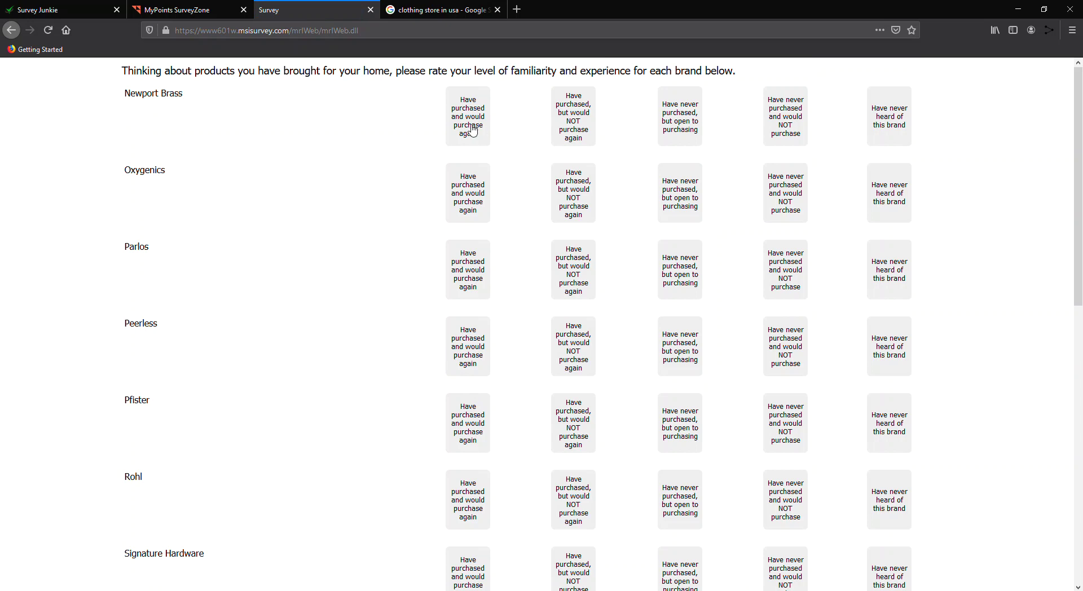
Step: Rate every brand from Newport Brass through WEWE as "Have purchased and would purchase again" and continue
click(469, 129)
click(466, 193)
click(469, 269)
click(480, 359)
click(476, 437)
scroll(476, 428, down, 4)
click(467, 224)
click(469, 302)
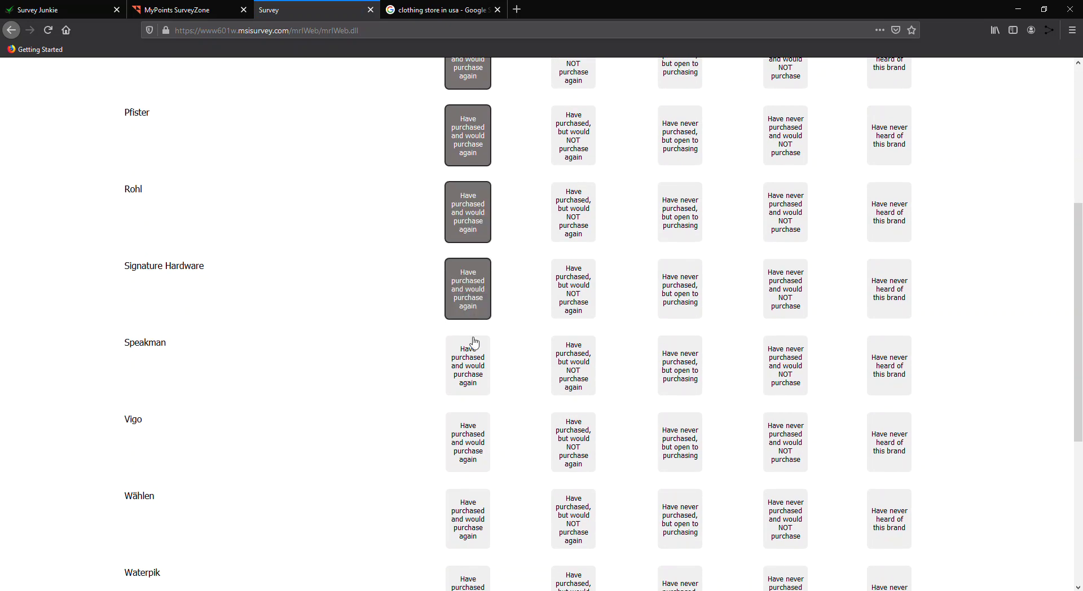
click(472, 386)
click(471, 455)
click(477, 514)
scroll(477, 508, down, 4)
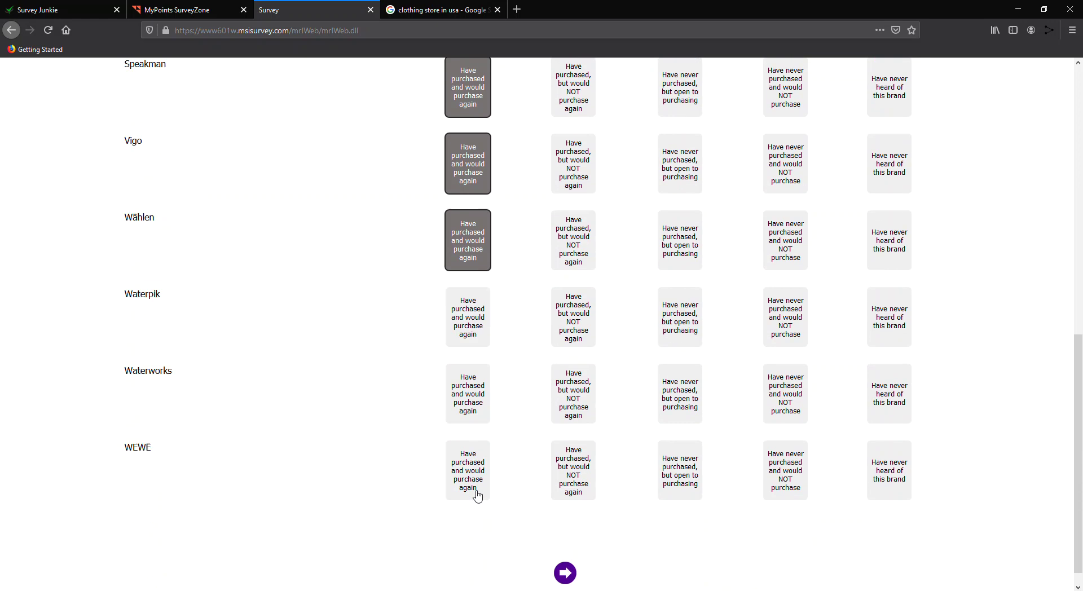
click(468, 322)
click(469, 380)
click(475, 489)
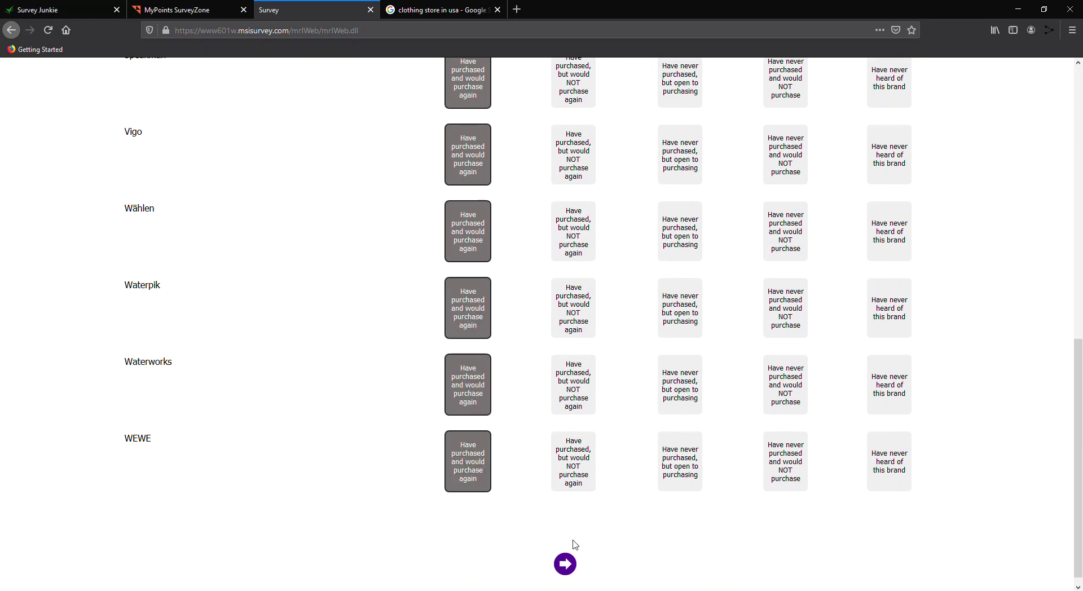
click(565, 564)
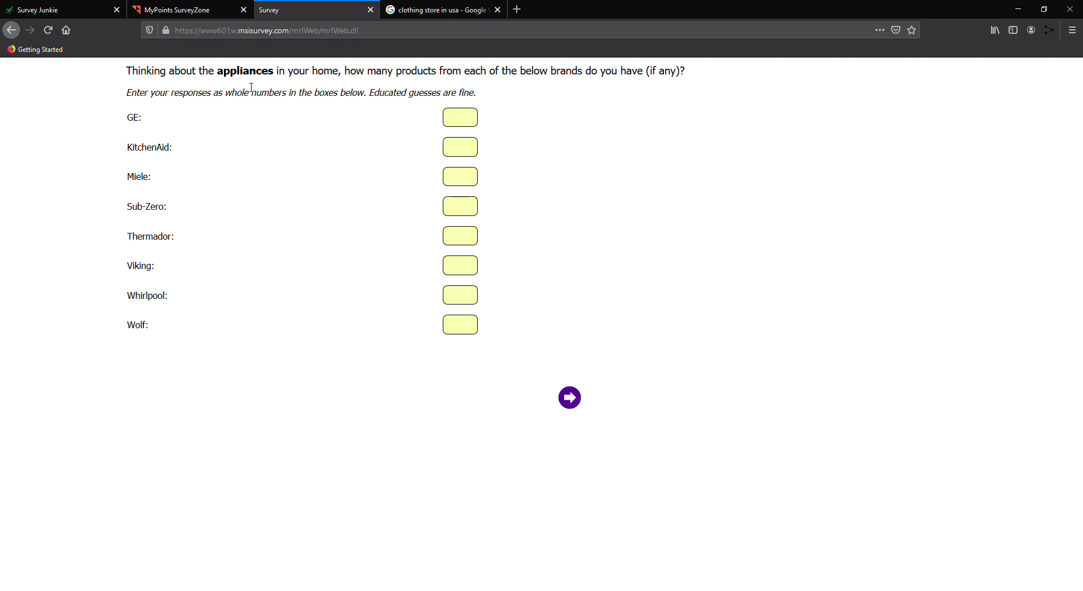
Step: Fill in the number of home appliances owned per brand, including 1 for GE and 2 for Wolf, and submit
click(470, 117)
text(1)
text(2)
text(2)
click(461, 329)
text(2)
click(569, 398)
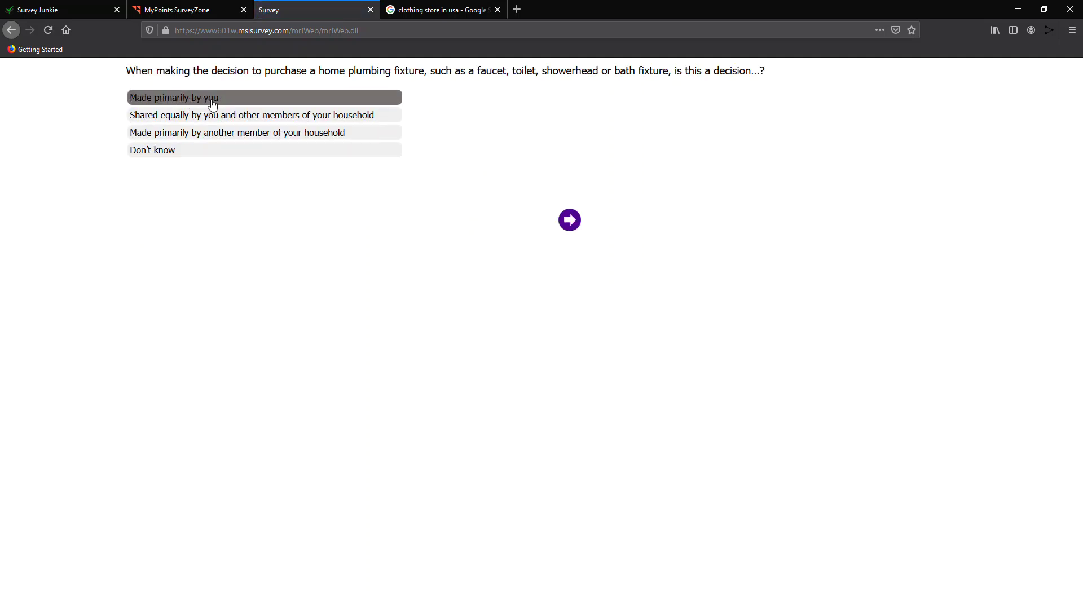
Step: Answer that plumbing fixture purchase decisions are made primarily by you, and rate all six brand attitude statements 7
click(219, 102)
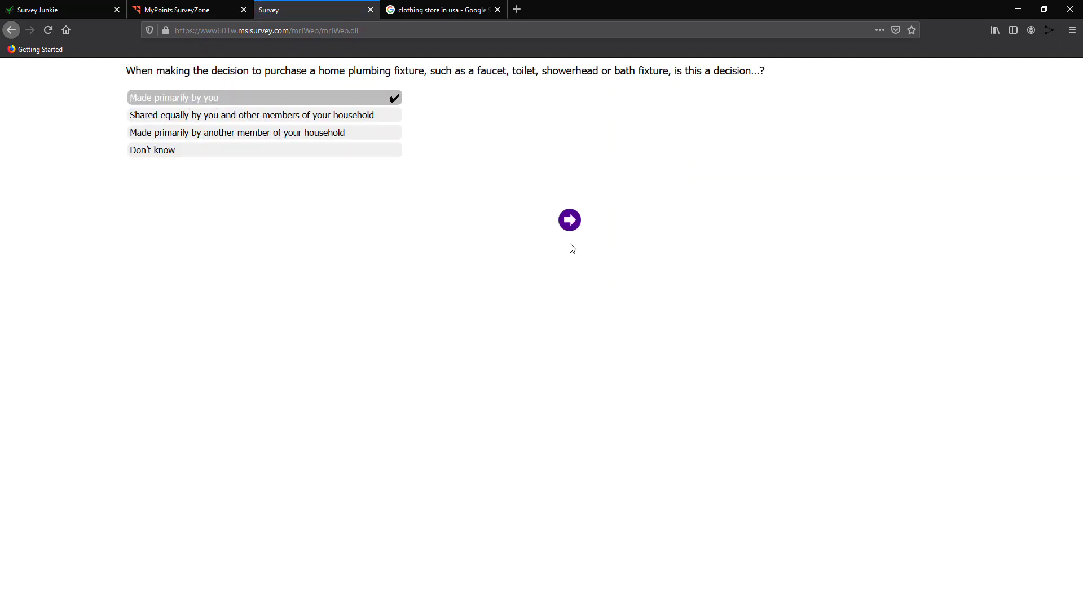
click(570, 221)
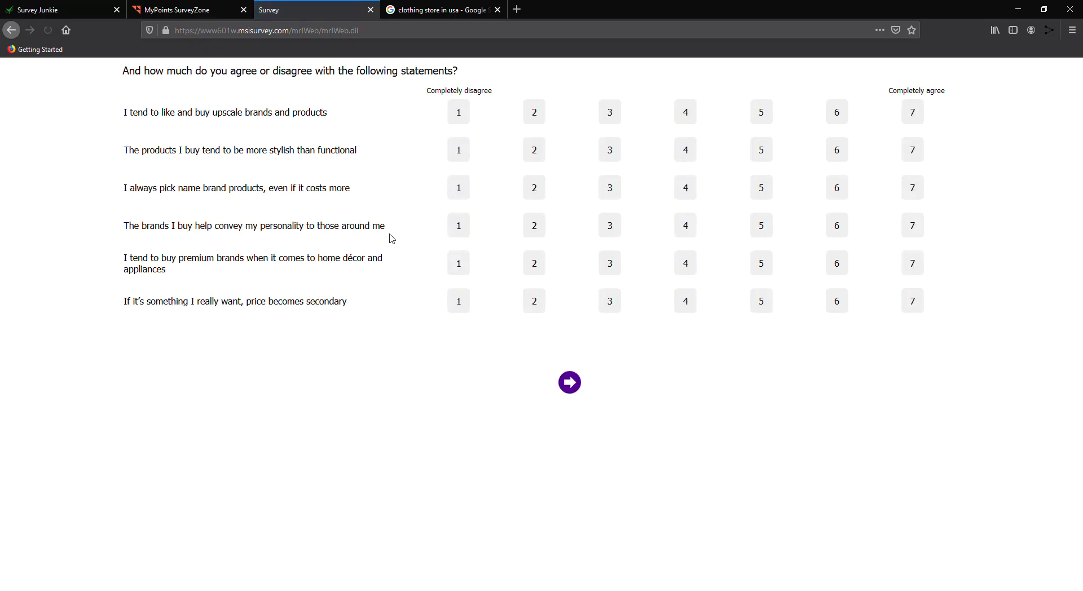
click(915, 122)
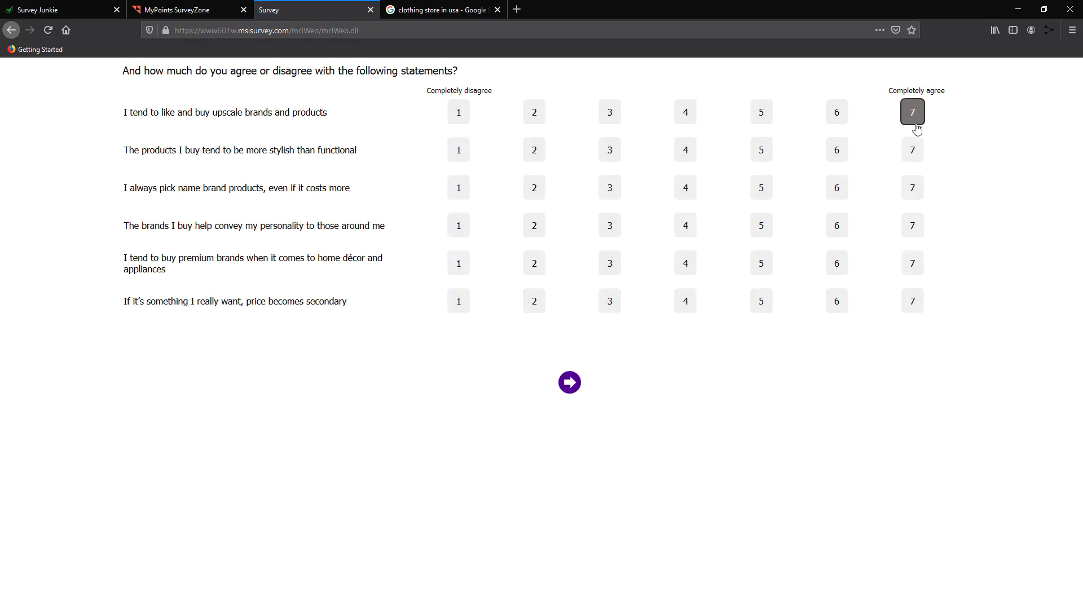
click(913, 149)
click(915, 185)
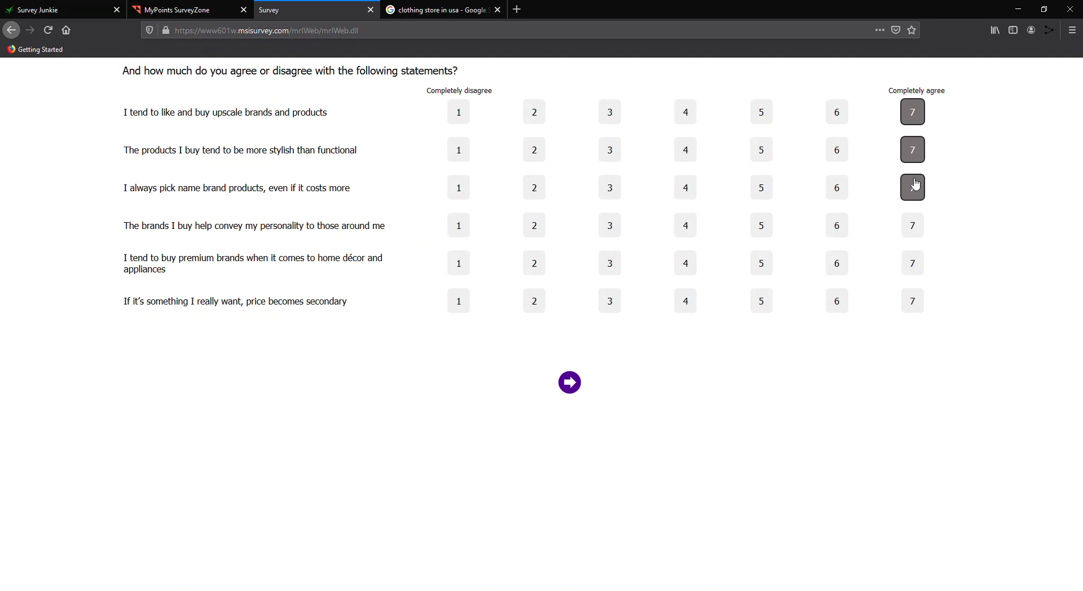
click(913, 225)
click(915, 270)
click(916, 309)
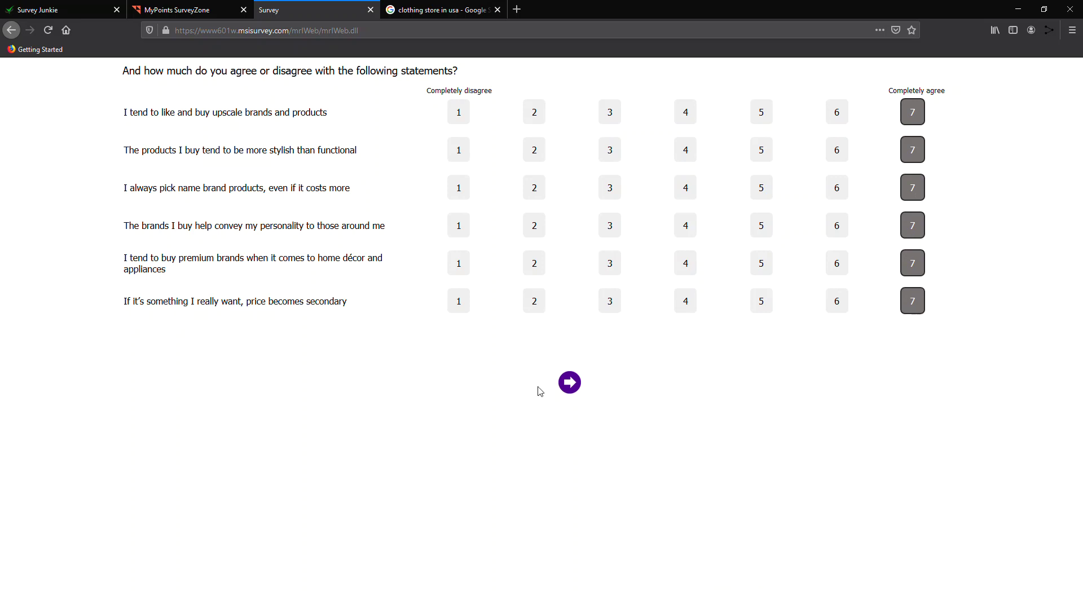
click(570, 391)
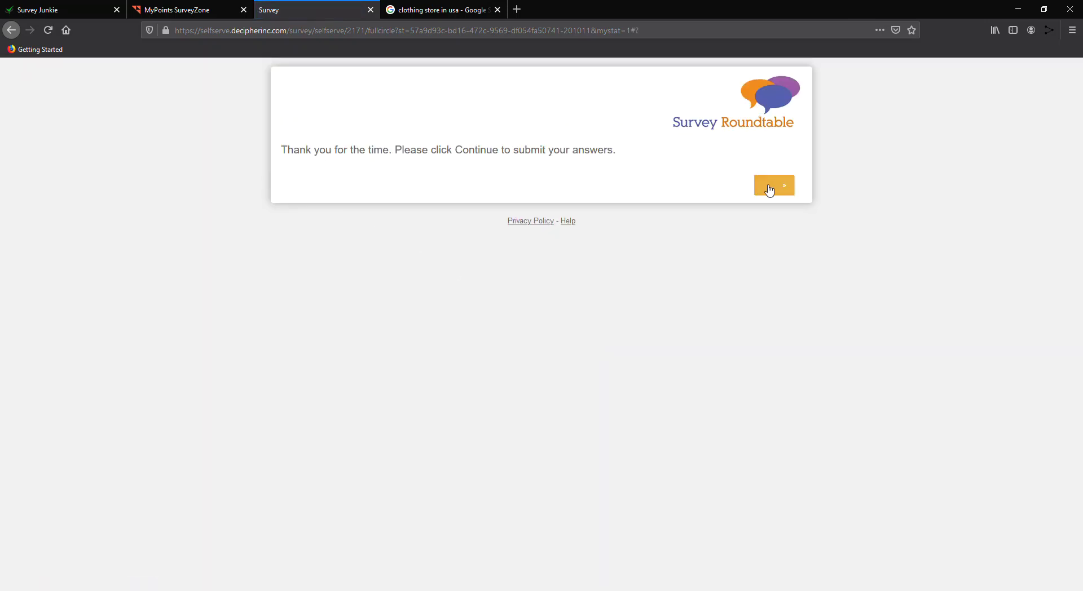
Step: Submit the finished survey answers and start the featured 24 min, 125 PTS survey on MyPoints
click(770, 191)
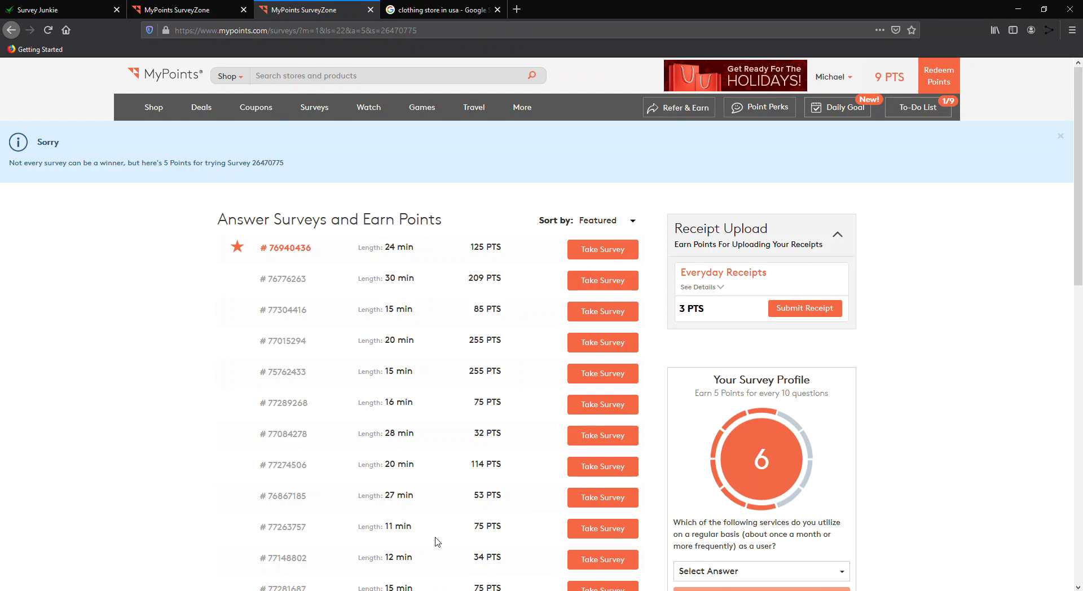
click(609, 254)
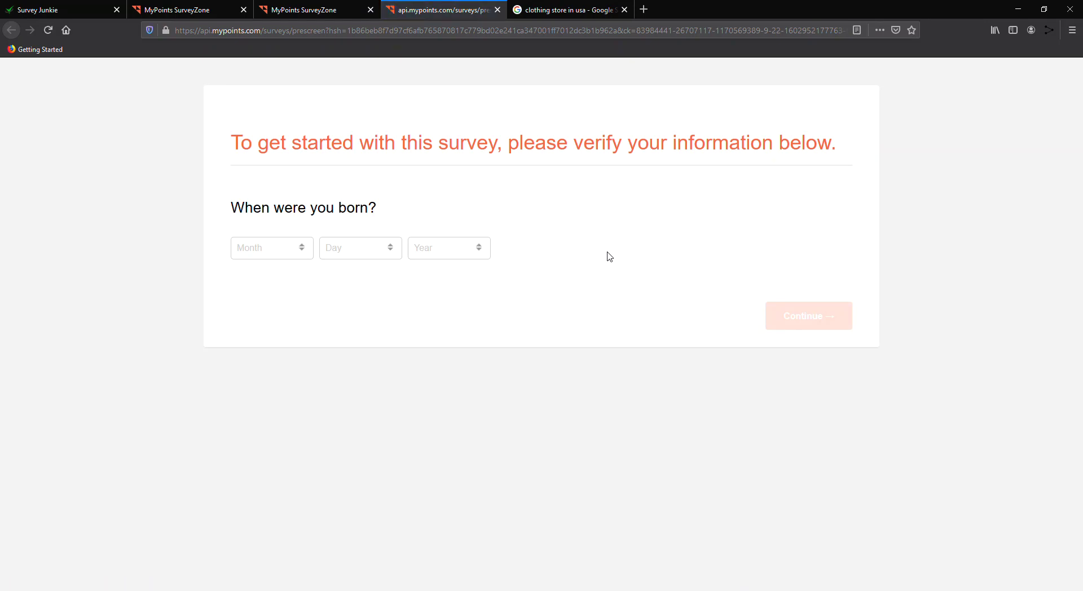
Step: Enter the full date of birth for the survey's information check and continue
click(279, 252)
scroll(263, 363, down, 3)
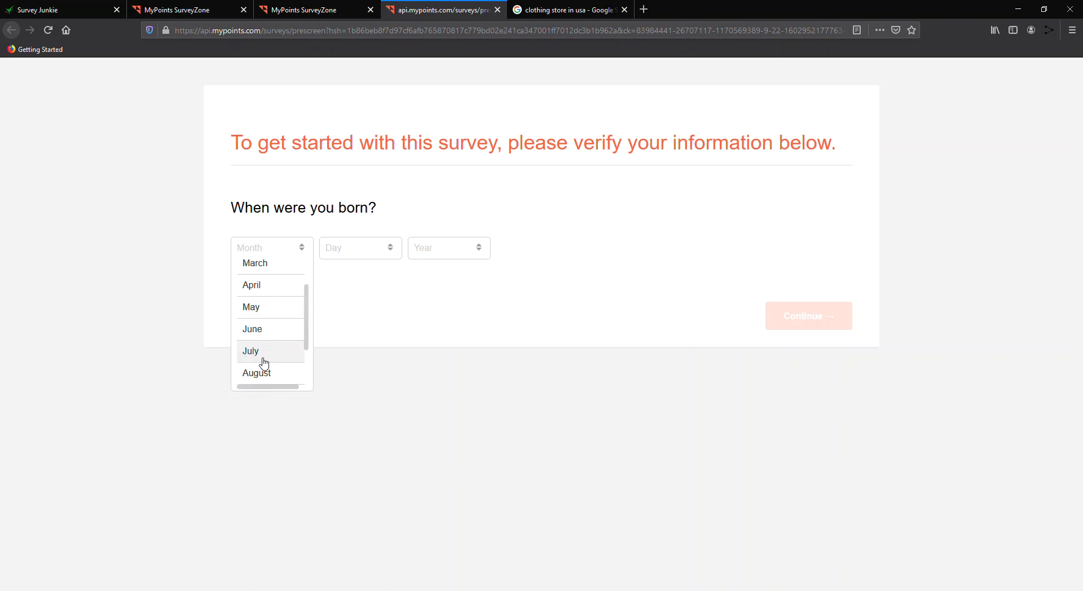
click(266, 340)
click(334, 252)
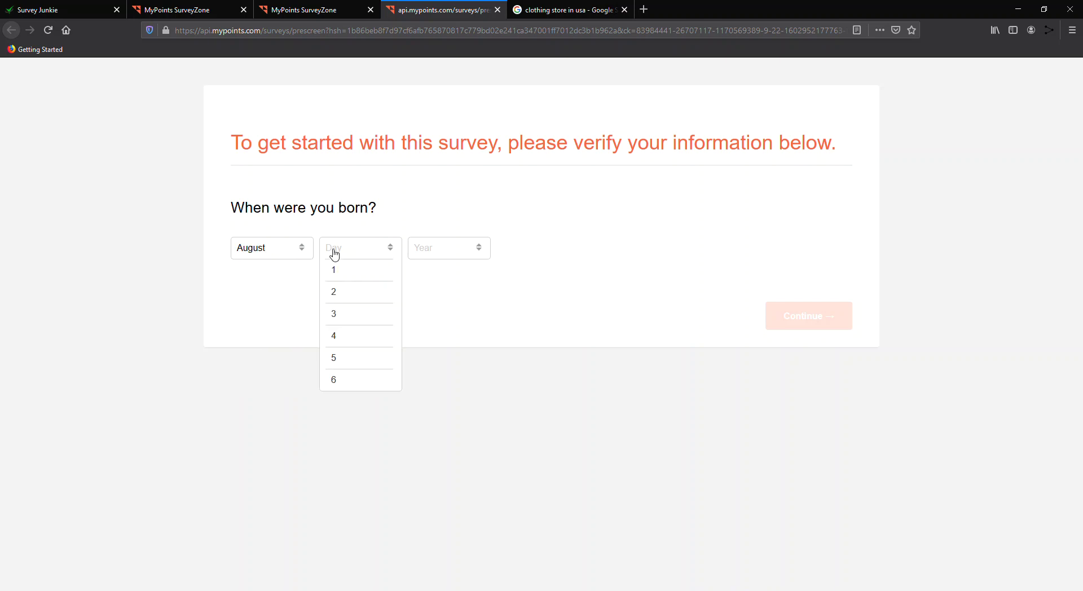
scroll(354, 364, down, 2)
scroll(354, 347, down, 2)
scroll(354, 347, down, 1)
click(354, 368)
click(437, 251)
scroll(448, 334, down, 5)
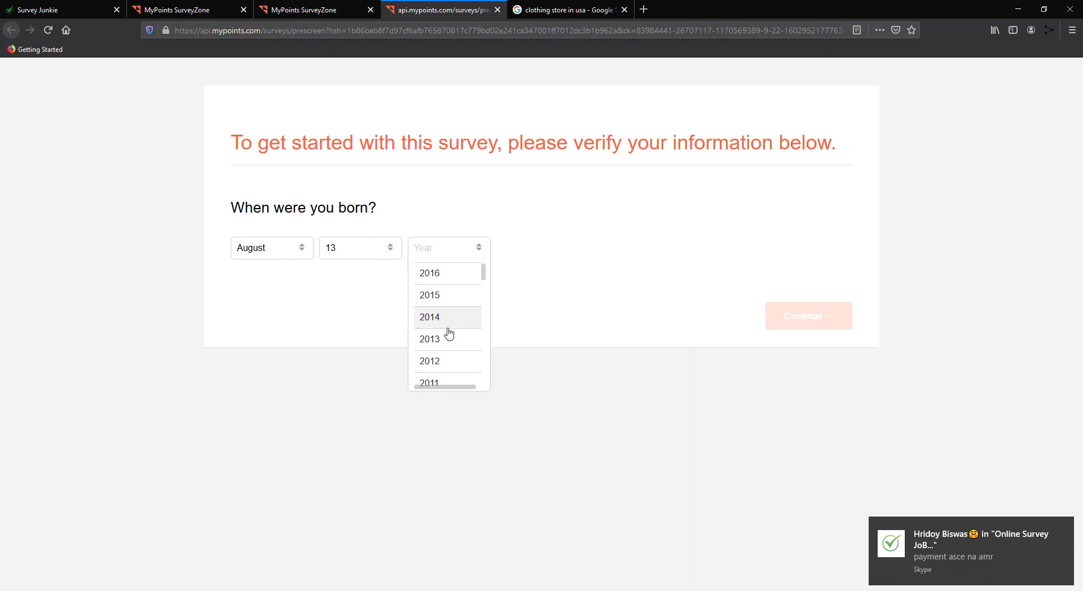
scroll(449, 334, down, 5)
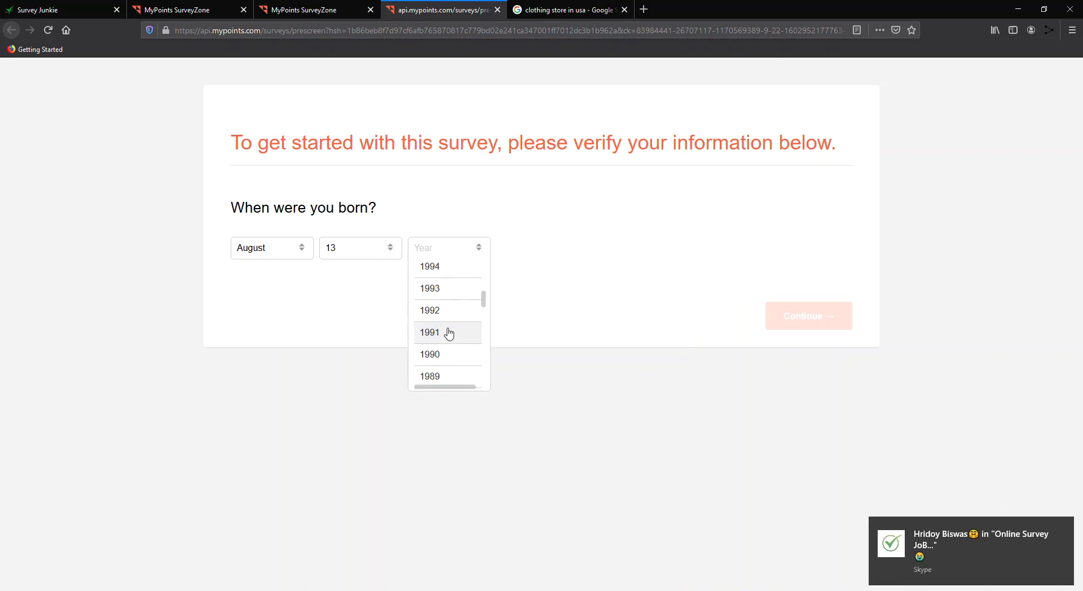
scroll(449, 333, down, 1)
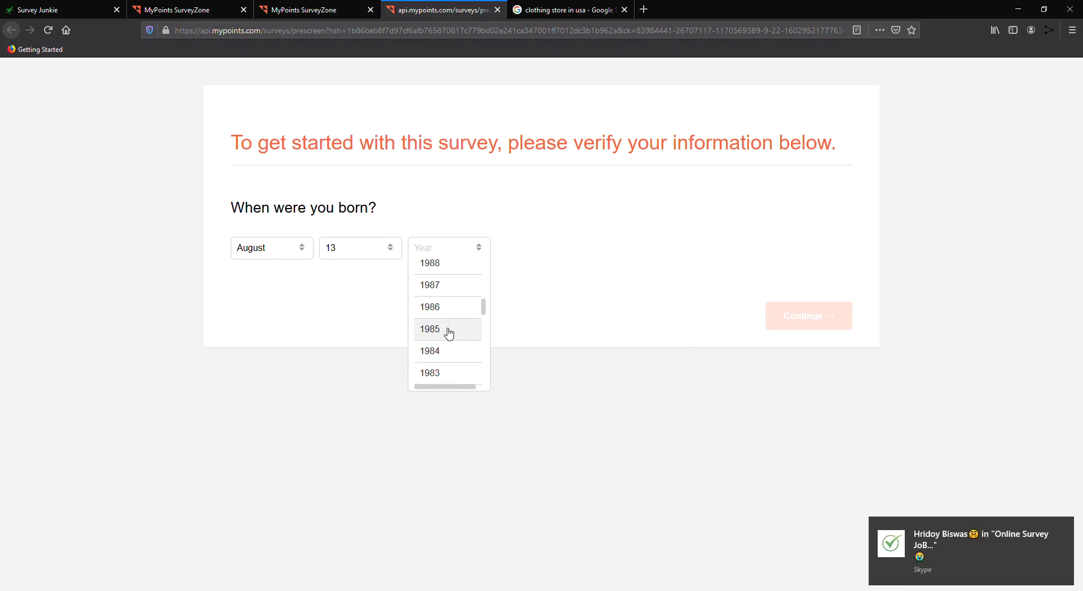
scroll(449, 333, down, 3)
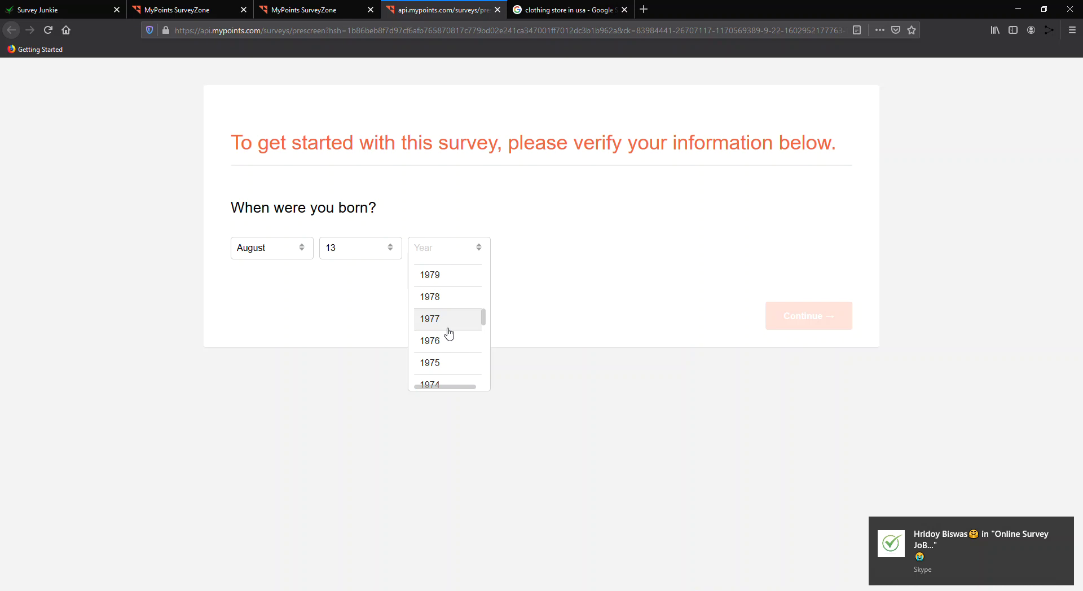
click(449, 323)
click(811, 316)
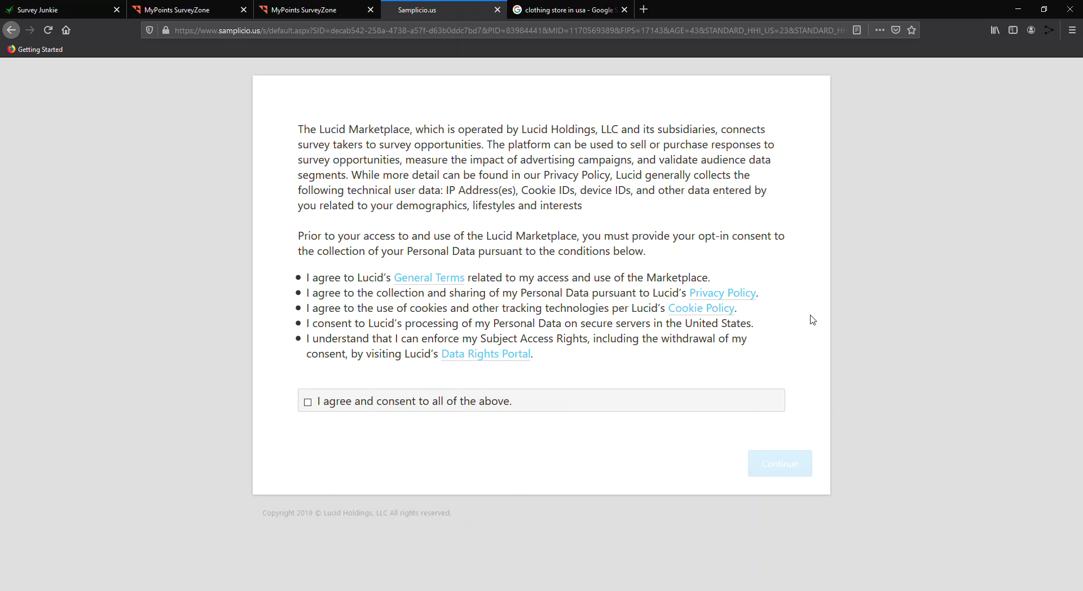
Step: Agree and consent to all Lucid Marketplace conditions, and answer Yes to being registered to vote
click(626, 401)
click(759, 472)
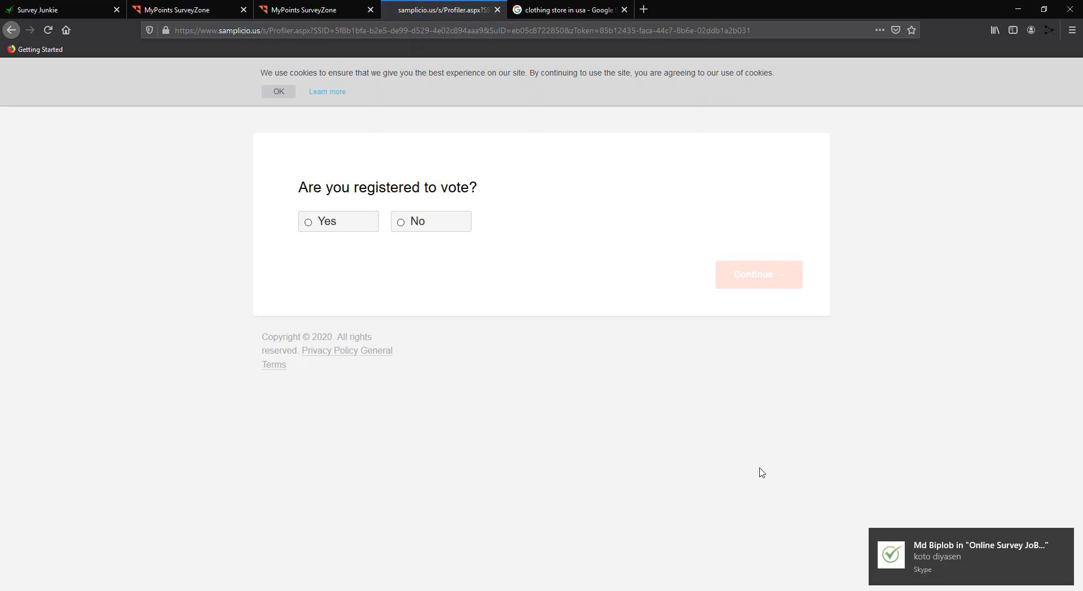
click(345, 225)
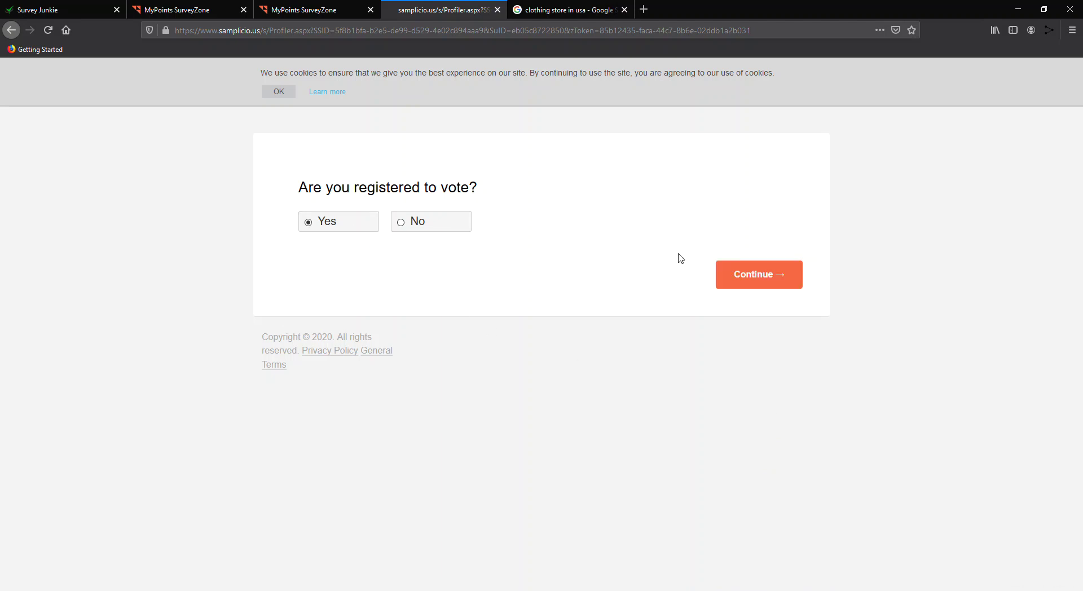
click(728, 272)
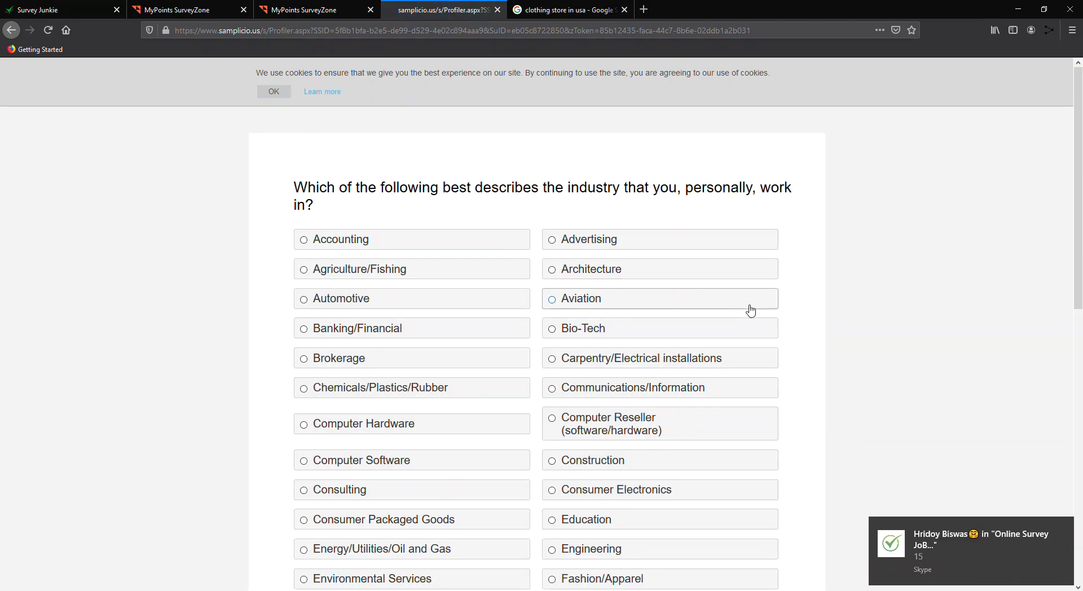
Step: Set the work industry to Information Technology/IT and the job level to Manager, continuing past both questions
scroll(698, 335, down, 5)
click(697, 337)
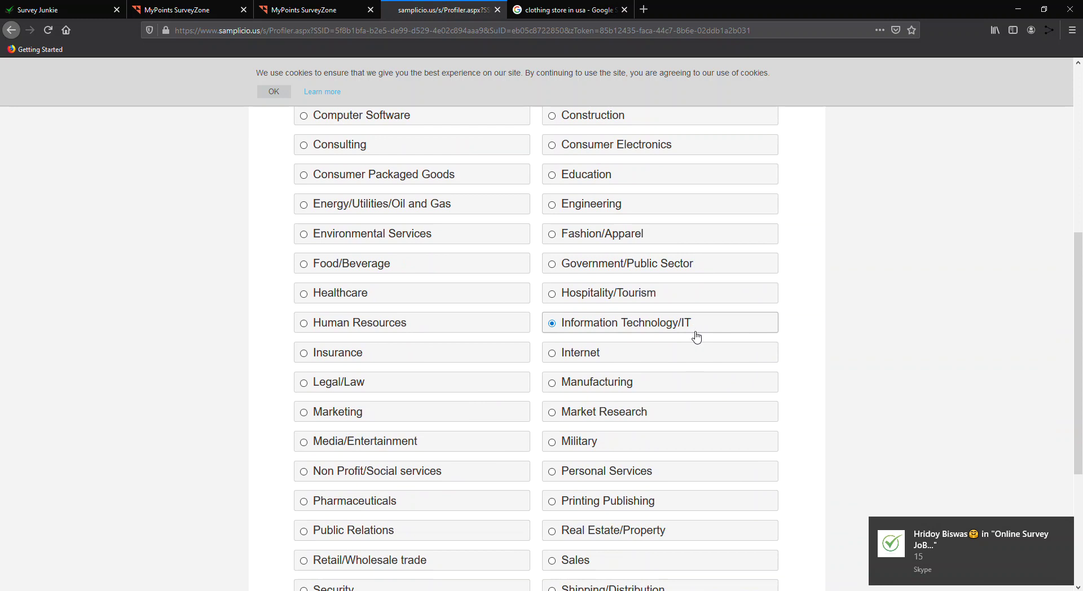
scroll(722, 372, down, 3)
click(750, 476)
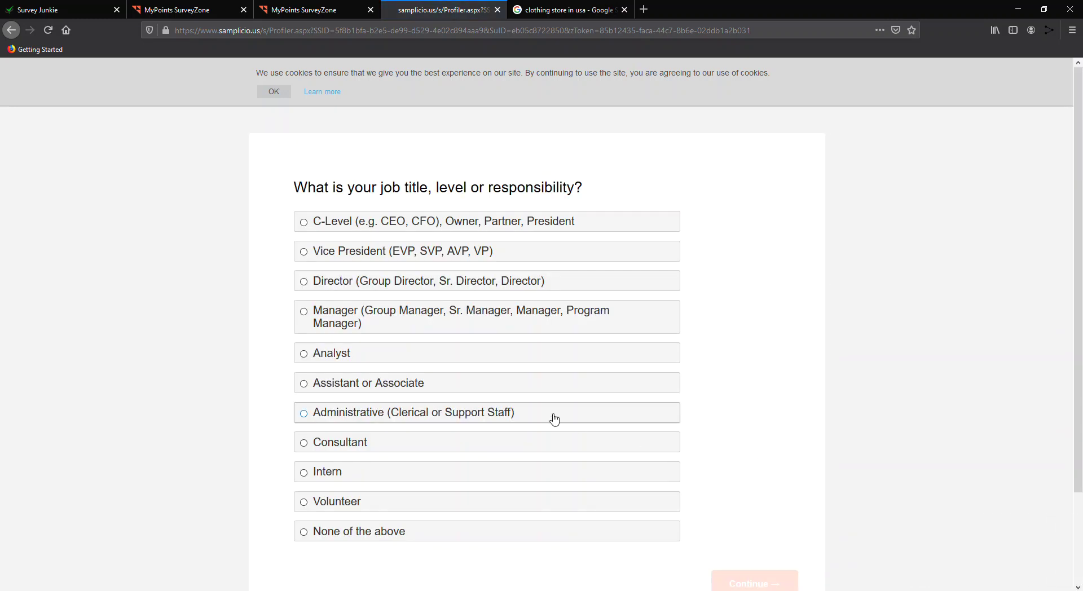
click(430, 327)
scroll(722, 536, down, 2)
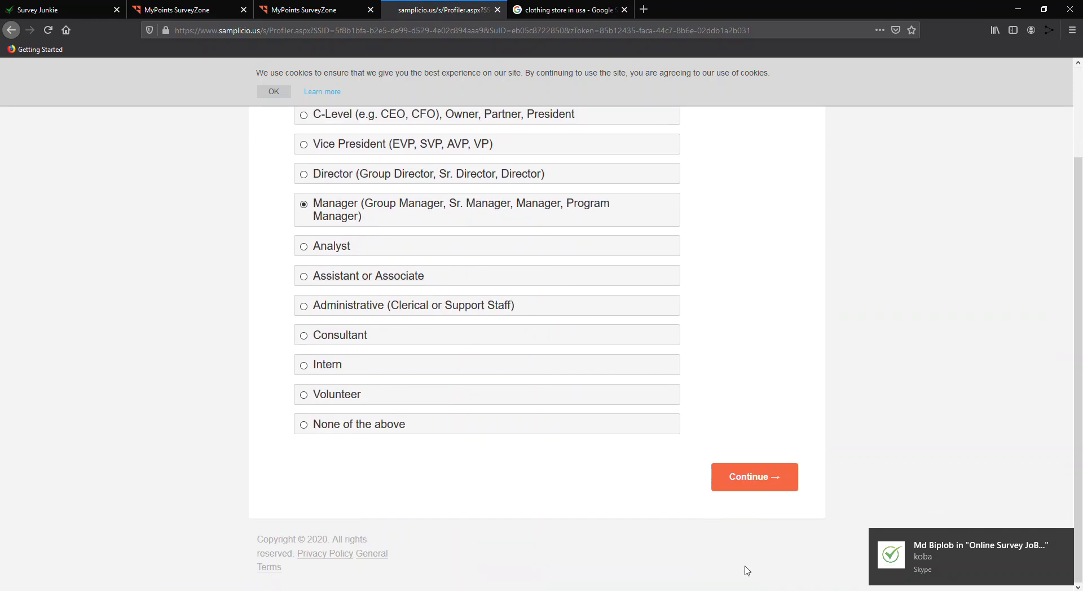
click(777, 477)
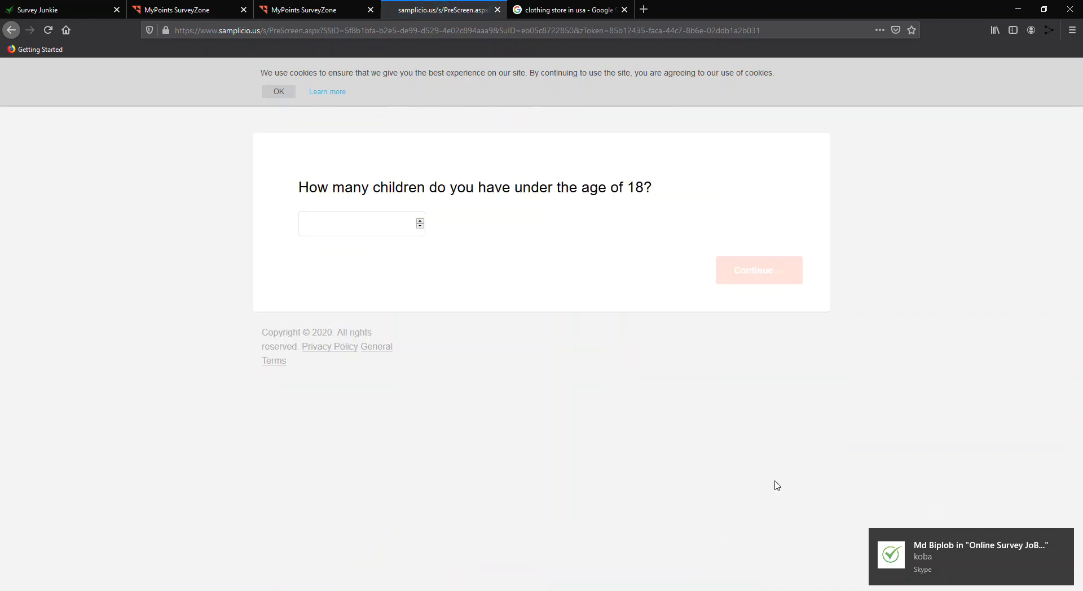
Step: Enter 2 as the number of children under the age of 18 and continue
click(368, 219)
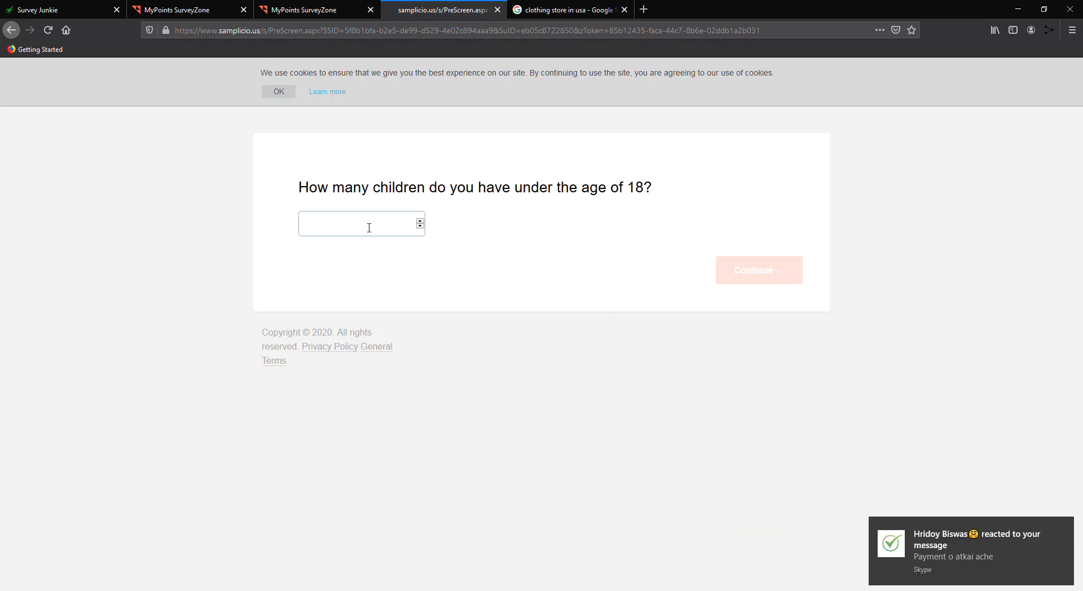
text(2)
click(781, 282)
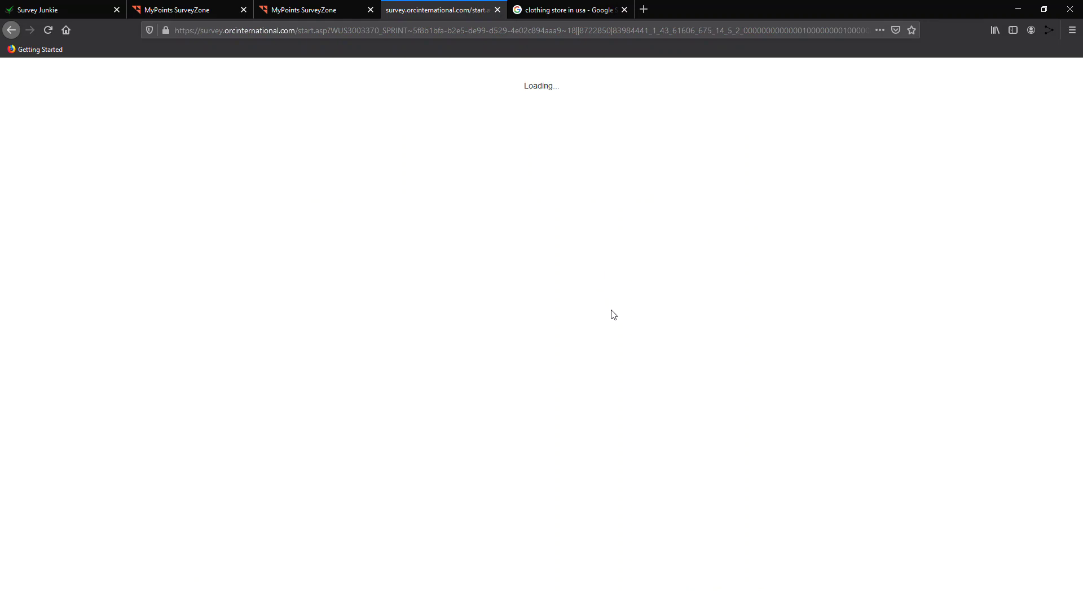
Step: Close the extra MyPoints SurveyZone tab and begin the ORC International survey in English
click(244, 9)
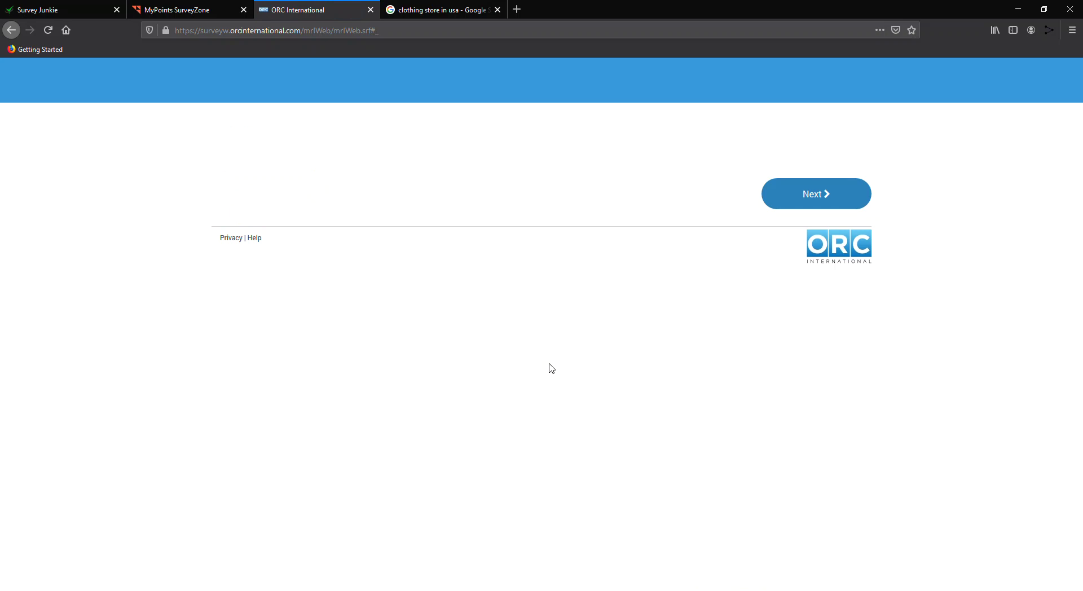
click(814, 197)
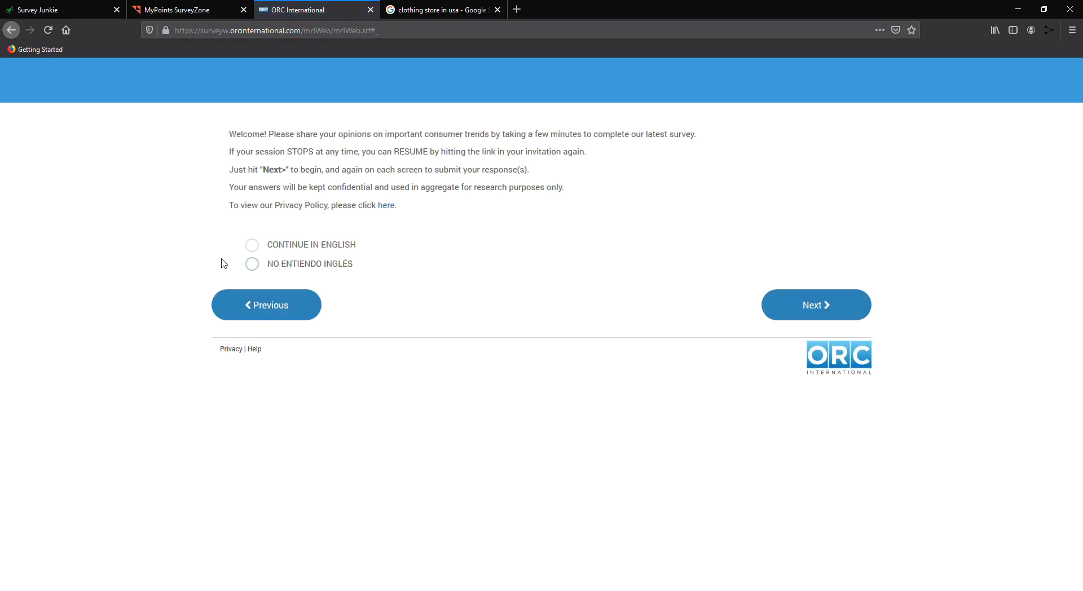
click(253, 245)
click(843, 317)
Step: Answer the first screening question, and choose "None of the above" for the activities done in the past year
click(253, 302)
click(813, 370)
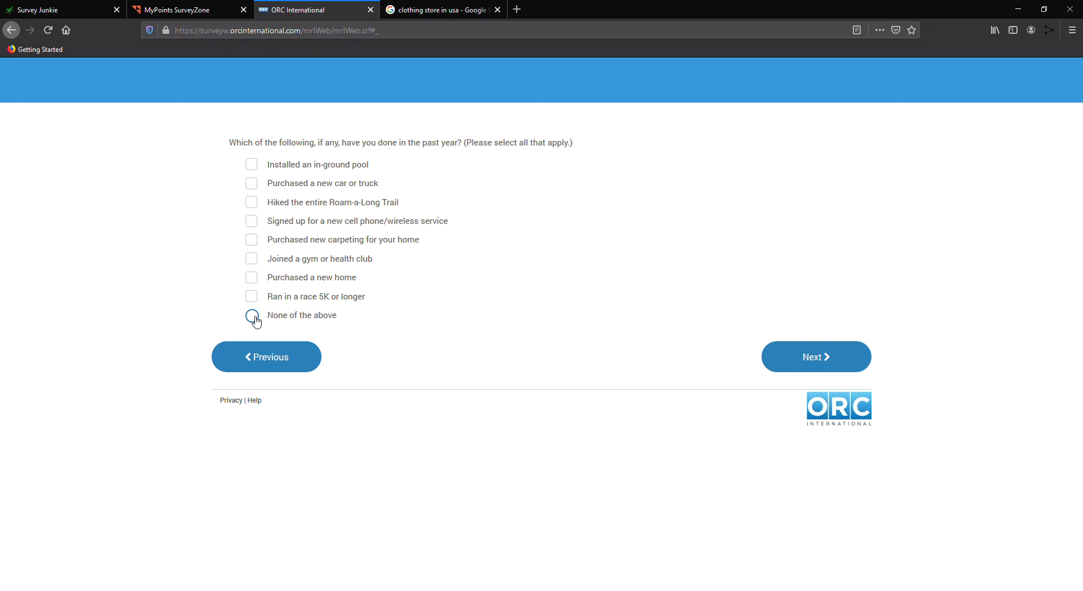
click(255, 321)
click(771, 362)
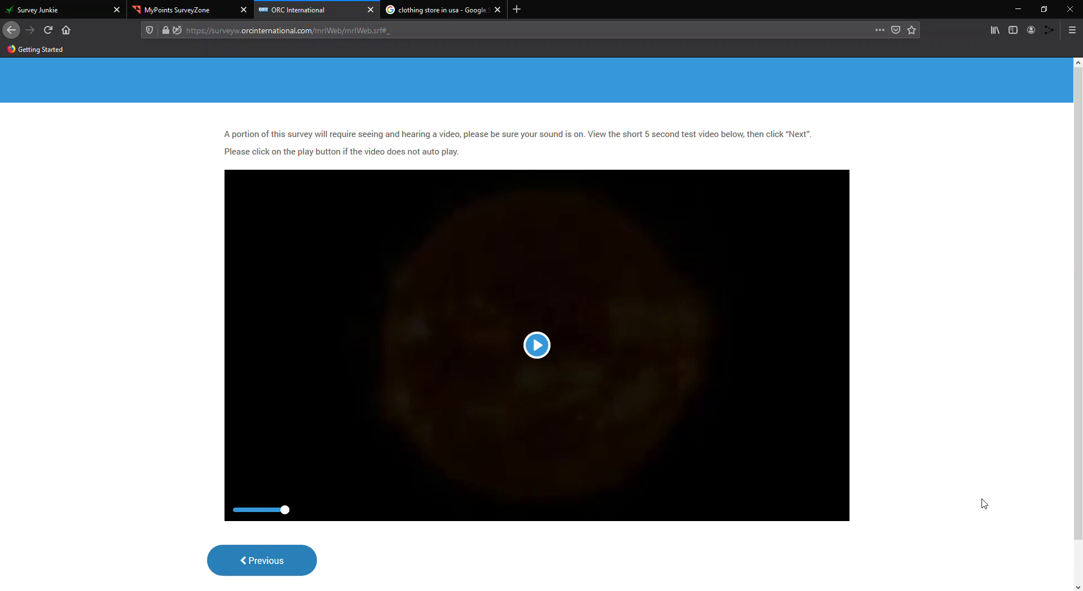
Step: Play the 5 second test video twice, accepting Headset (with microphone) as the plugged-in audio device, and proceed
click(538, 346)
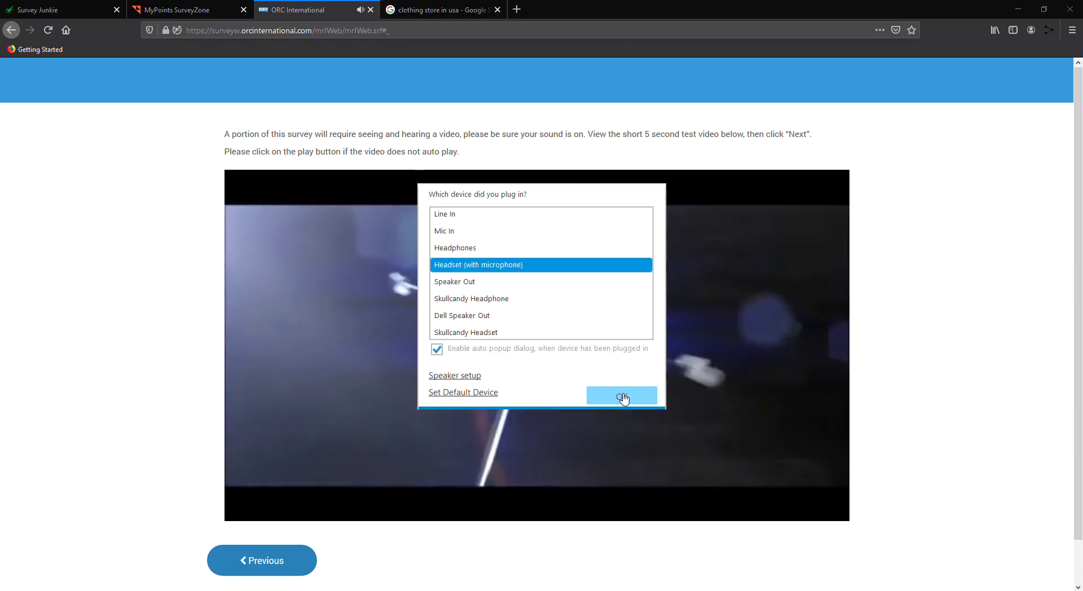
click(624, 399)
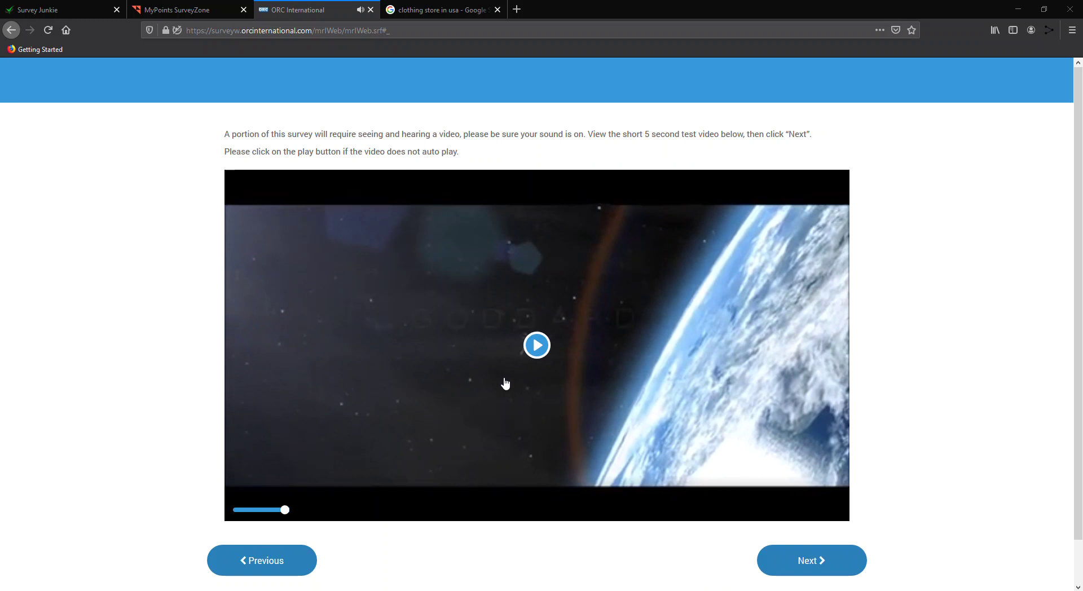
click(537, 345)
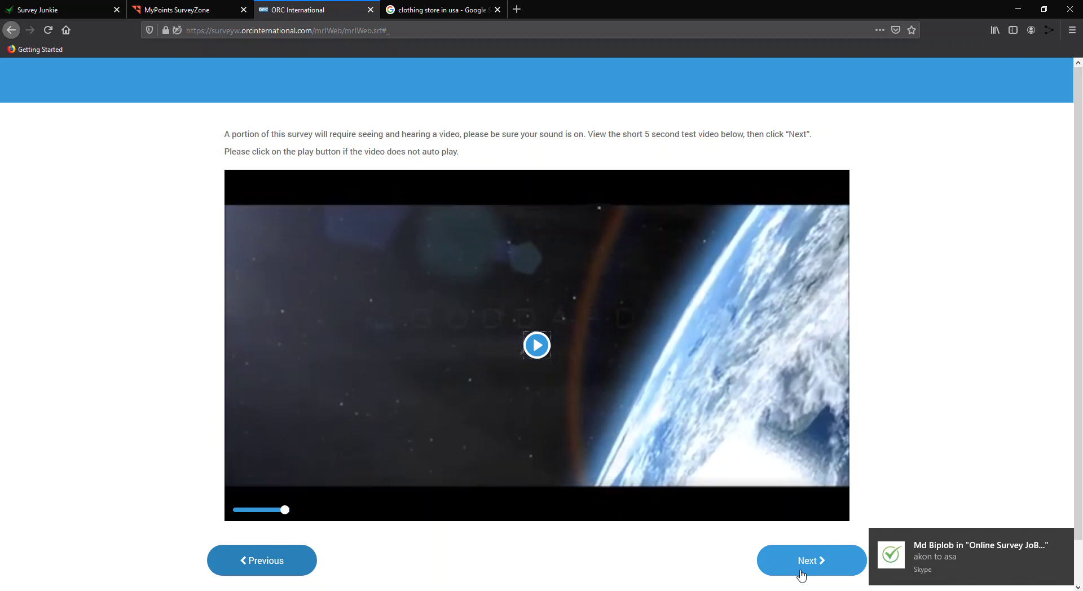
click(802, 575)
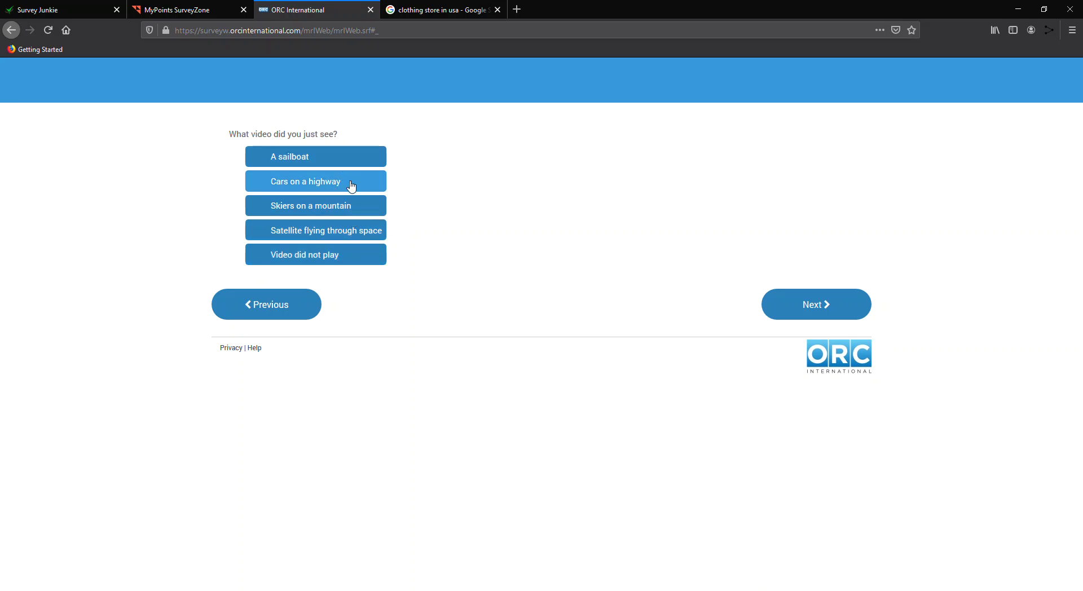
Step: Identify the test video as "Satellite flying through space" and describe its playback as clear and smooth with few interruptions
click(354, 239)
click(795, 314)
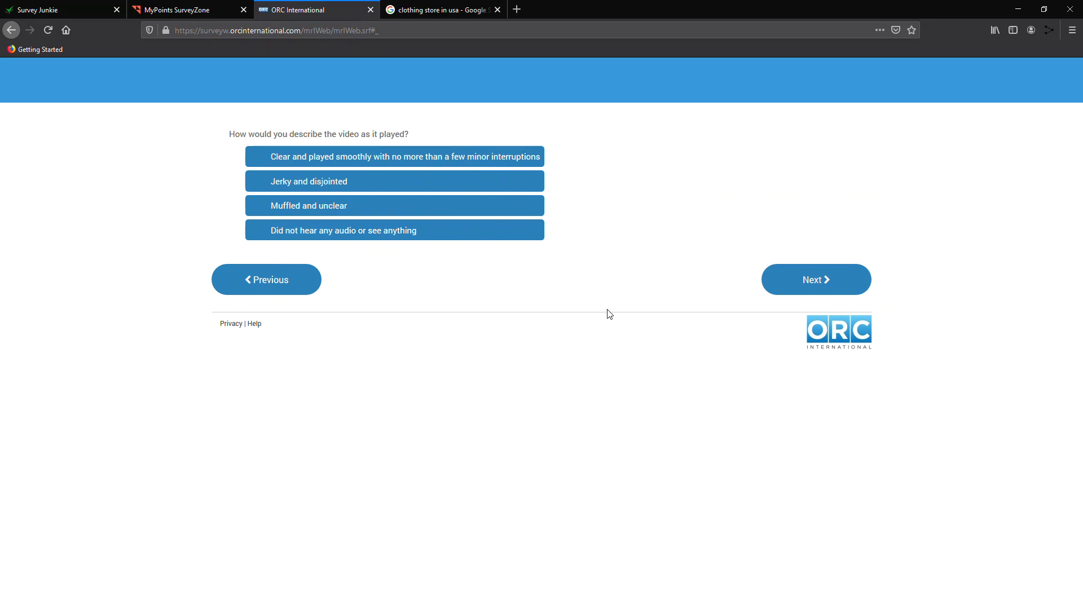
click(377, 164)
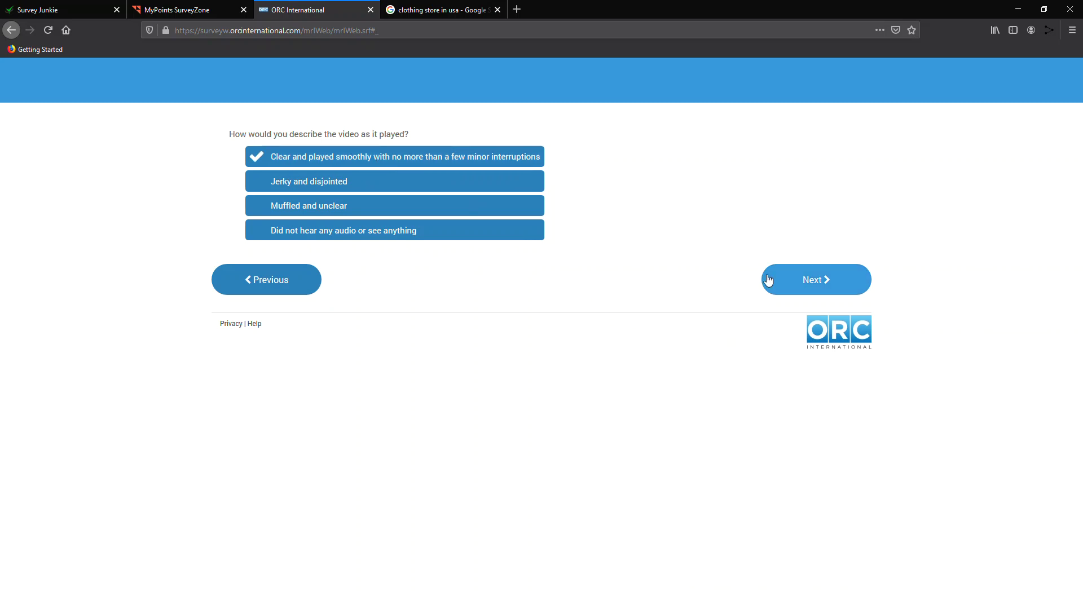
click(805, 282)
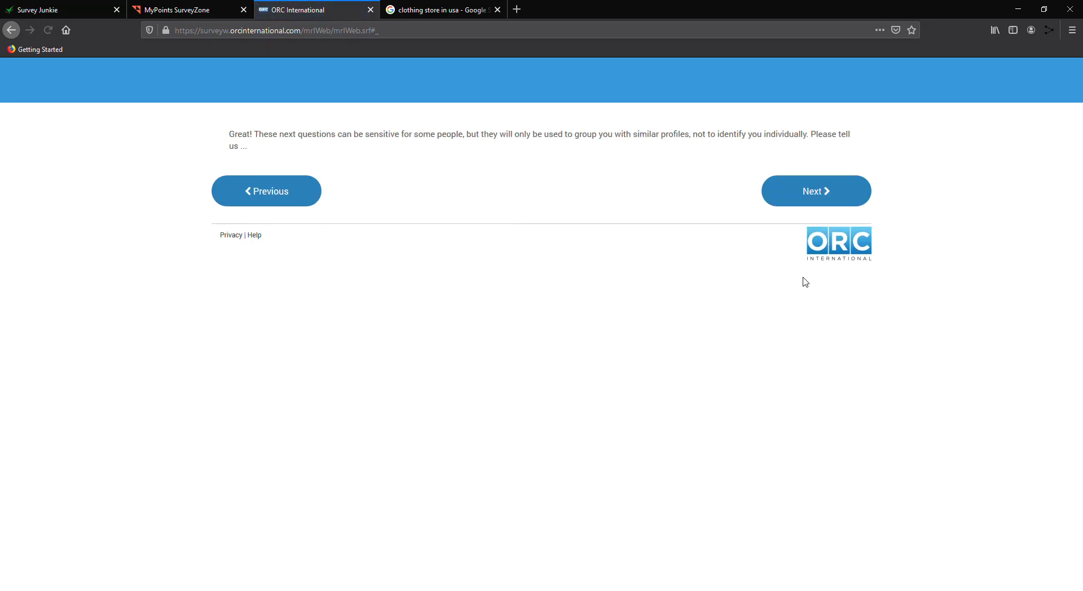
Step: Answer "No" to the Hispanic, Spanish, or Latin American origin question and continue past the mobile phone survey introduction
click(819, 189)
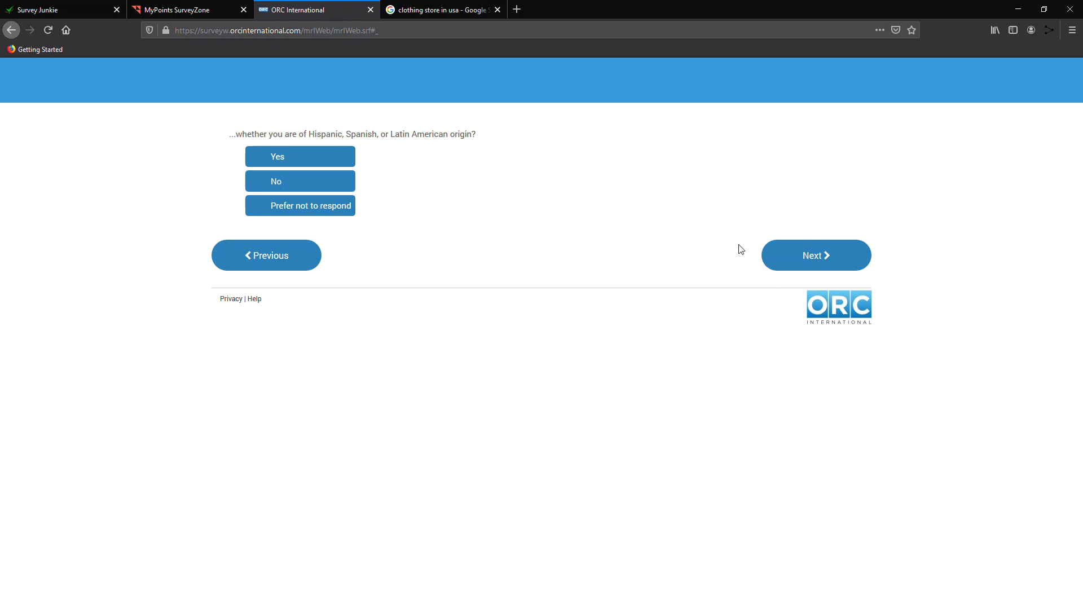
click(281, 184)
click(792, 260)
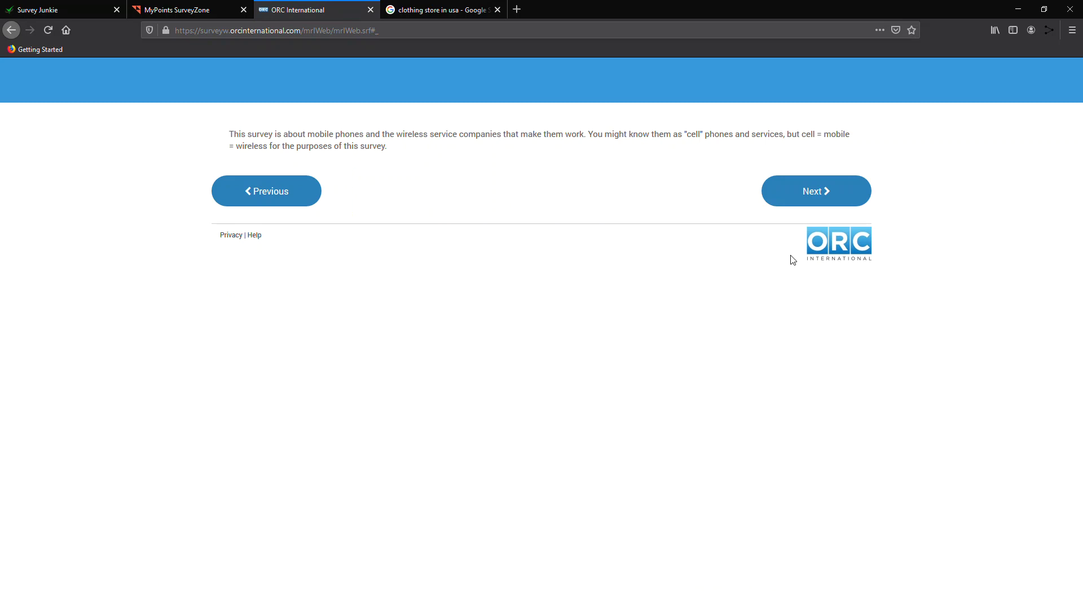
click(803, 205)
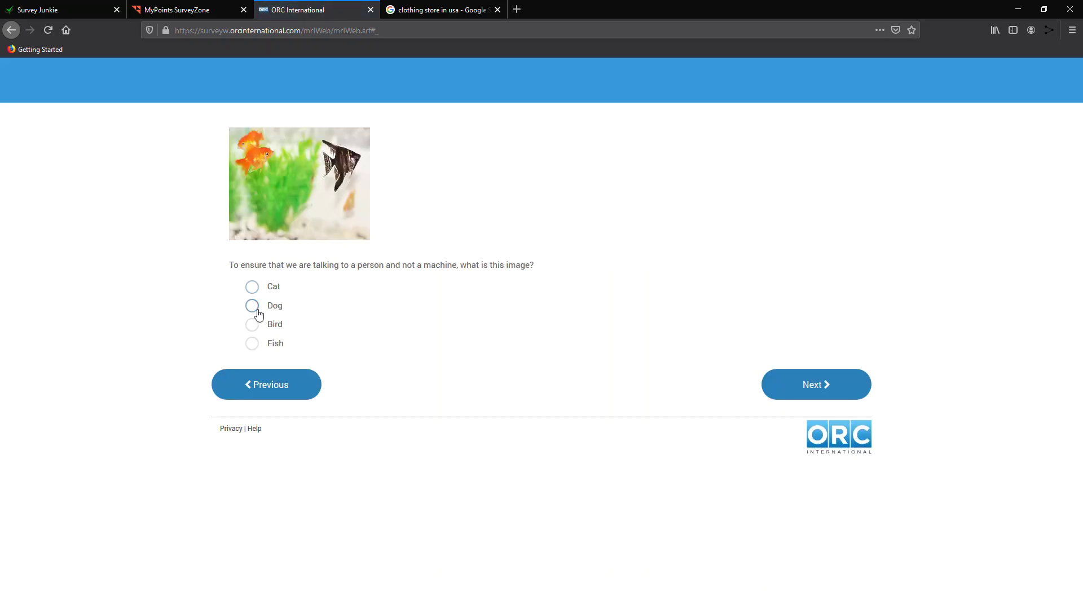
Step: Identify the human-check image as "Fish", submit the answer, and close the extra MyPoints SurveyZone tab
click(255, 342)
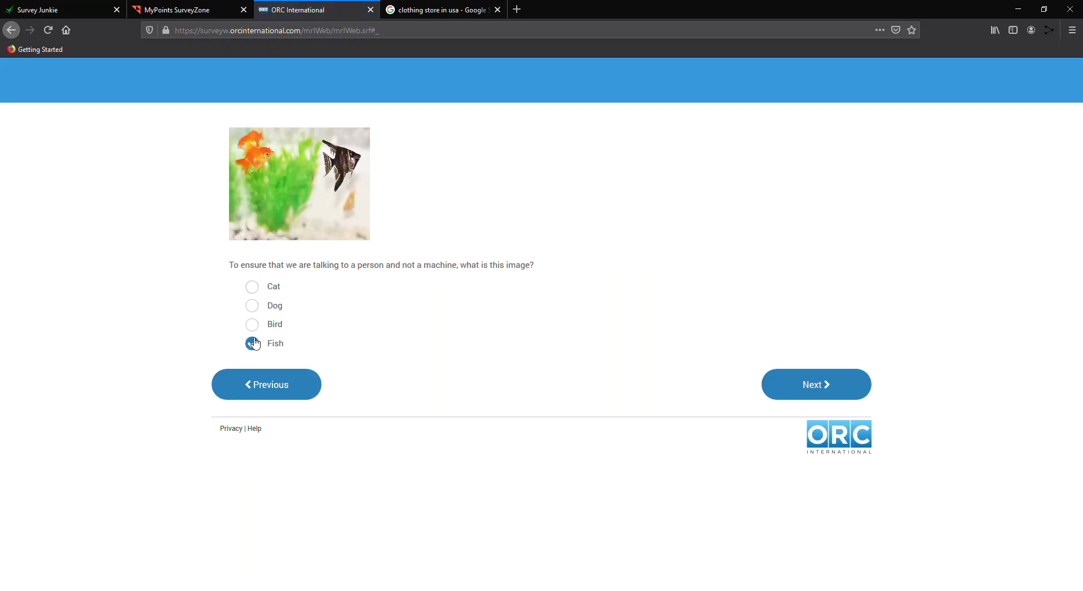
click(767, 392)
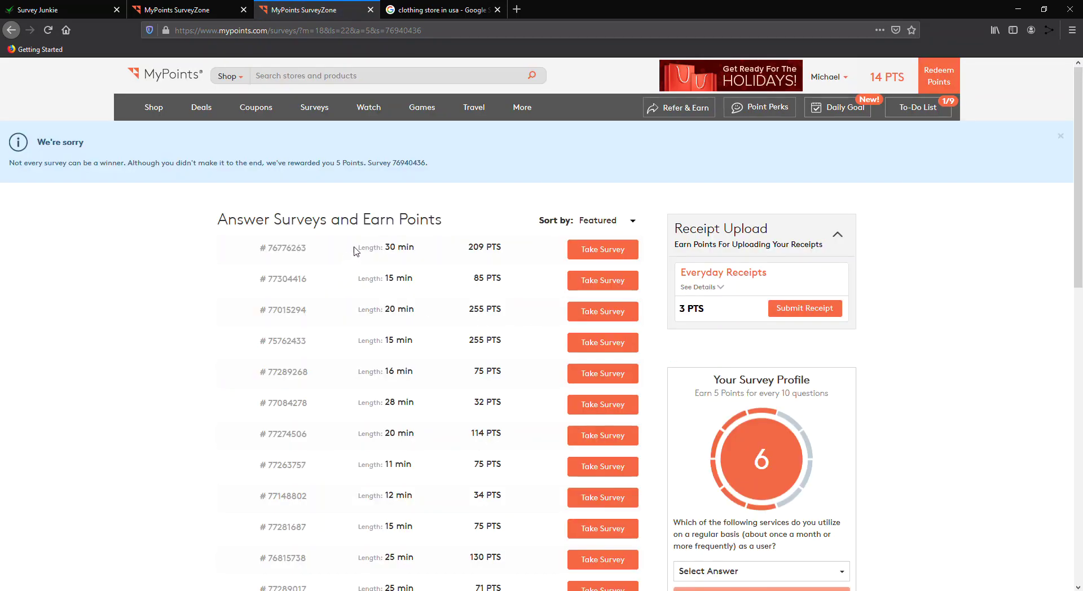
click(241, 10)
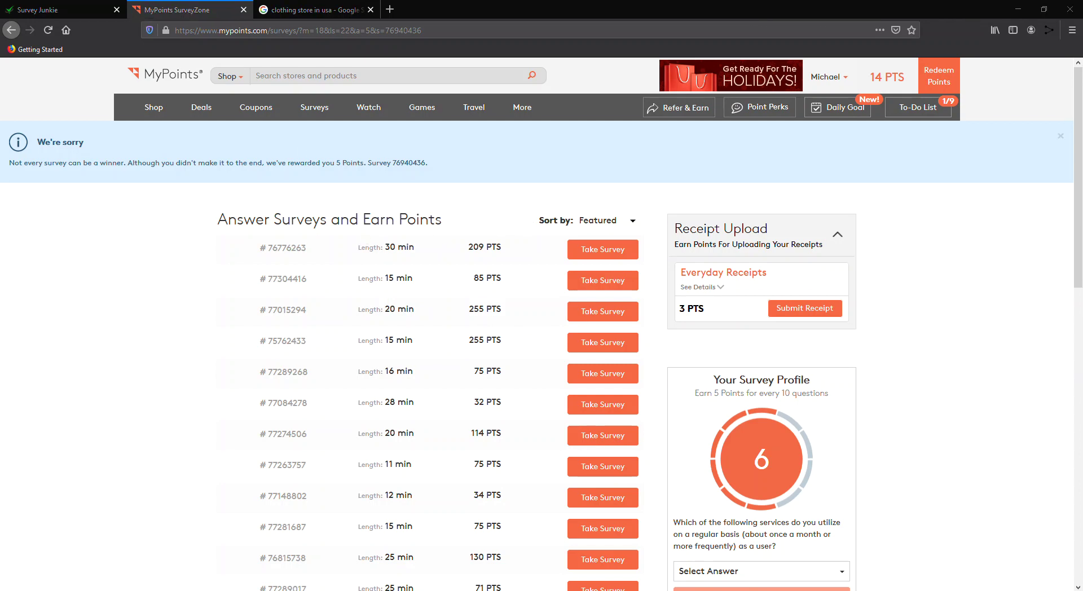